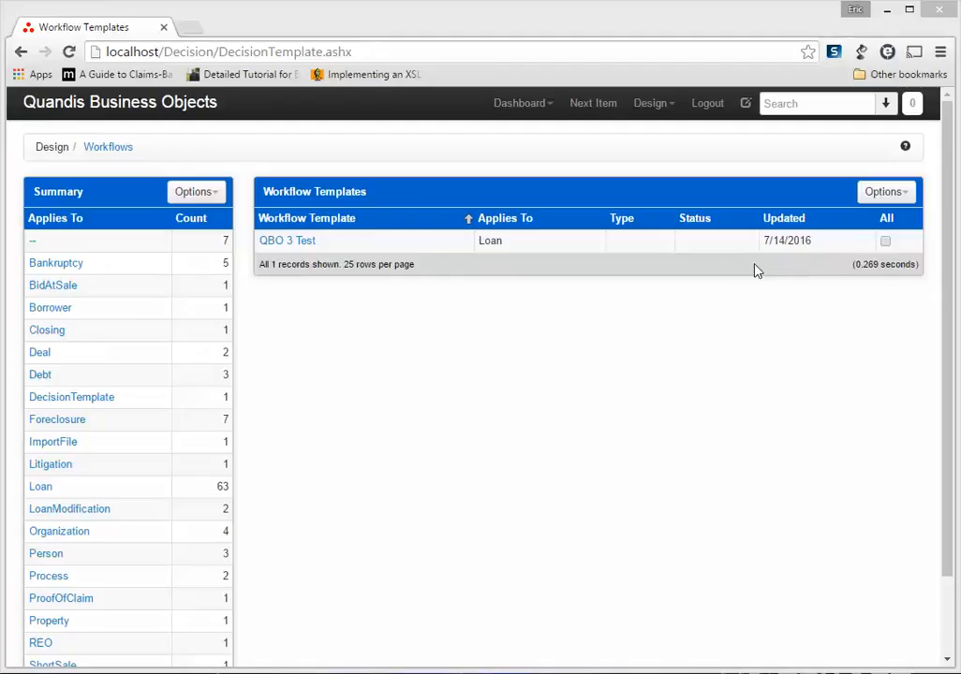
- Start a new workflow template named "Sample QBO Workflow" that applies to Loan
click(654, 104)
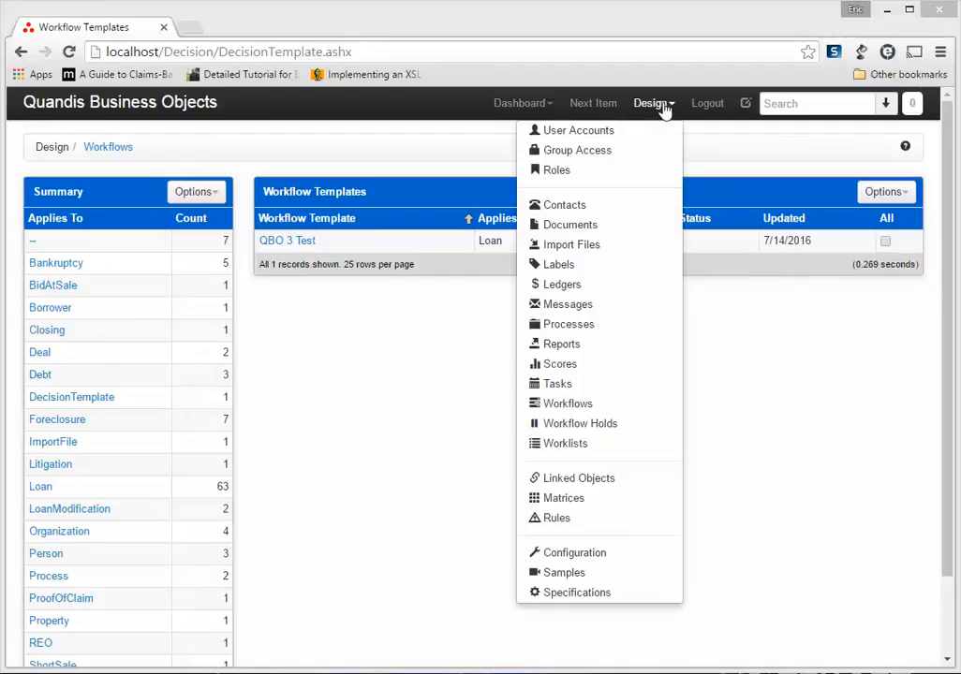
click(602, 408)
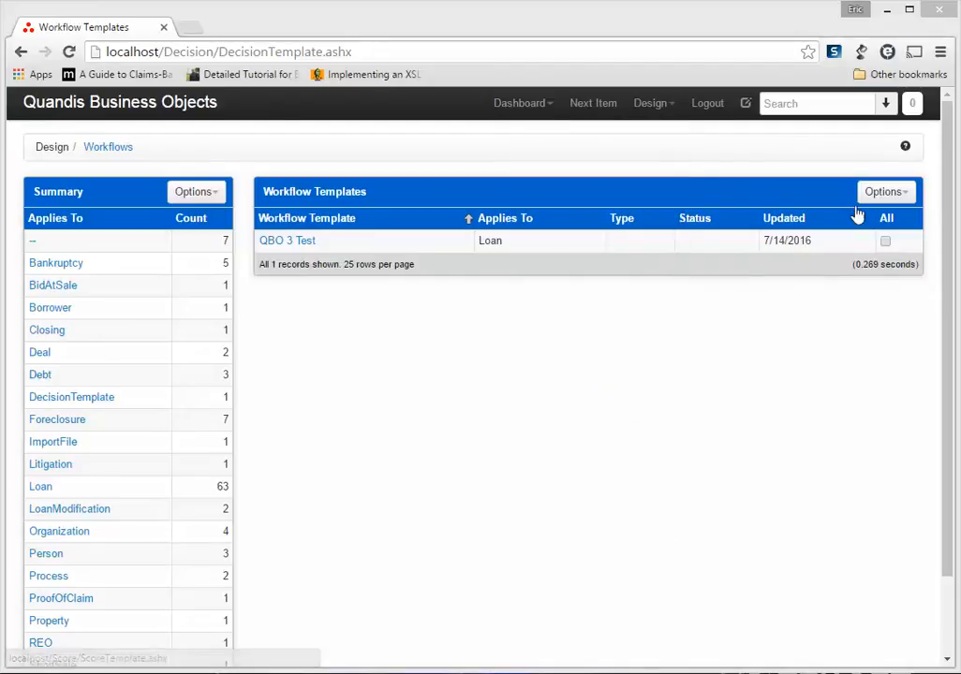
click(880, 193)
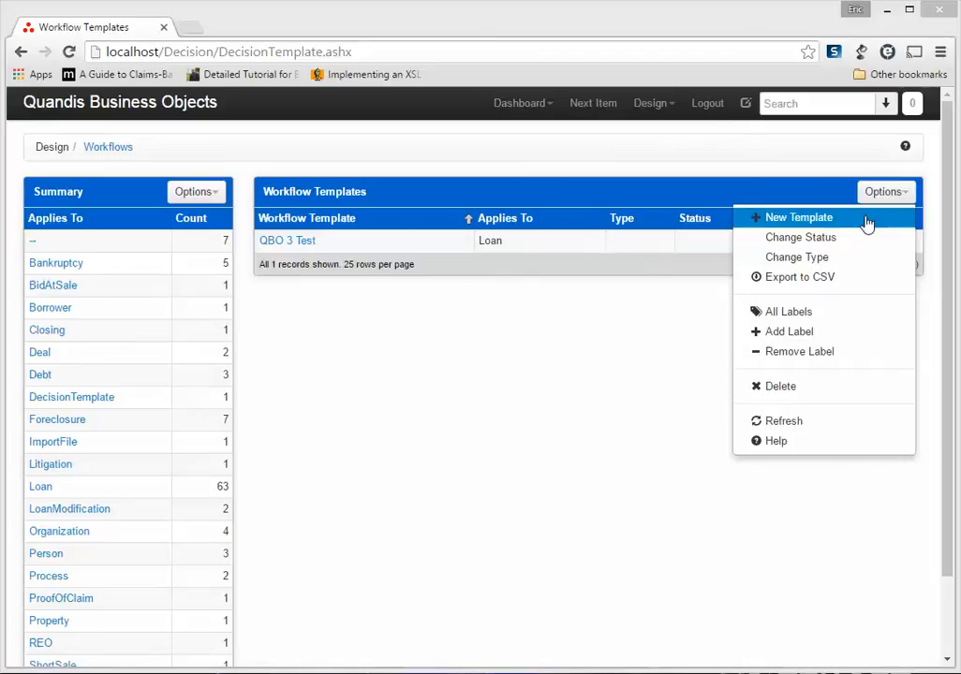
click(867, 224)
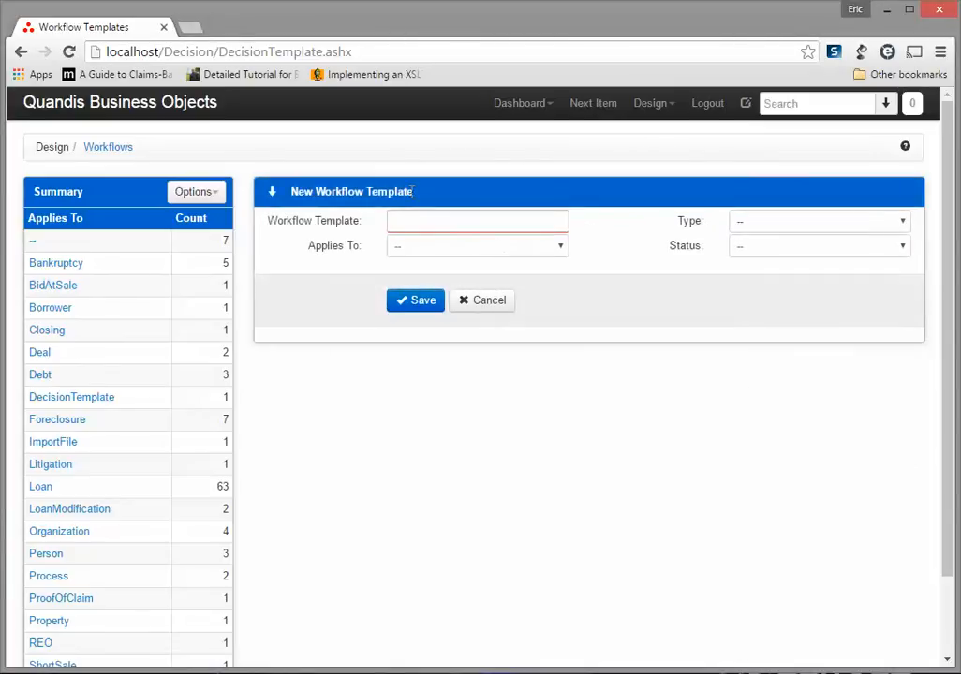
click(499, 218)
text(Sample QBO Work)
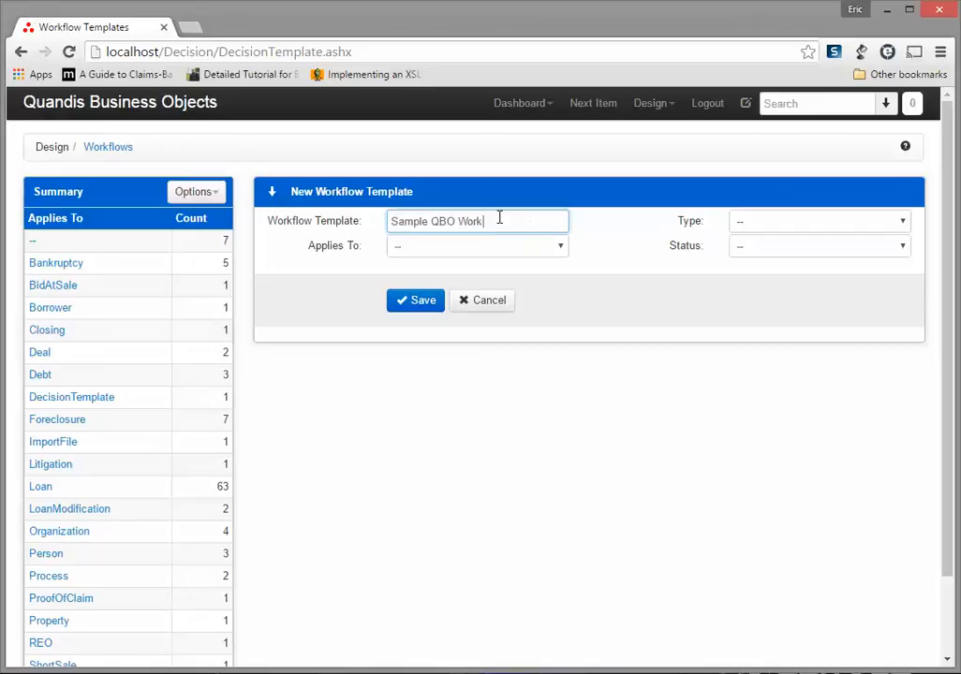
text(flow)
click(518, 248)
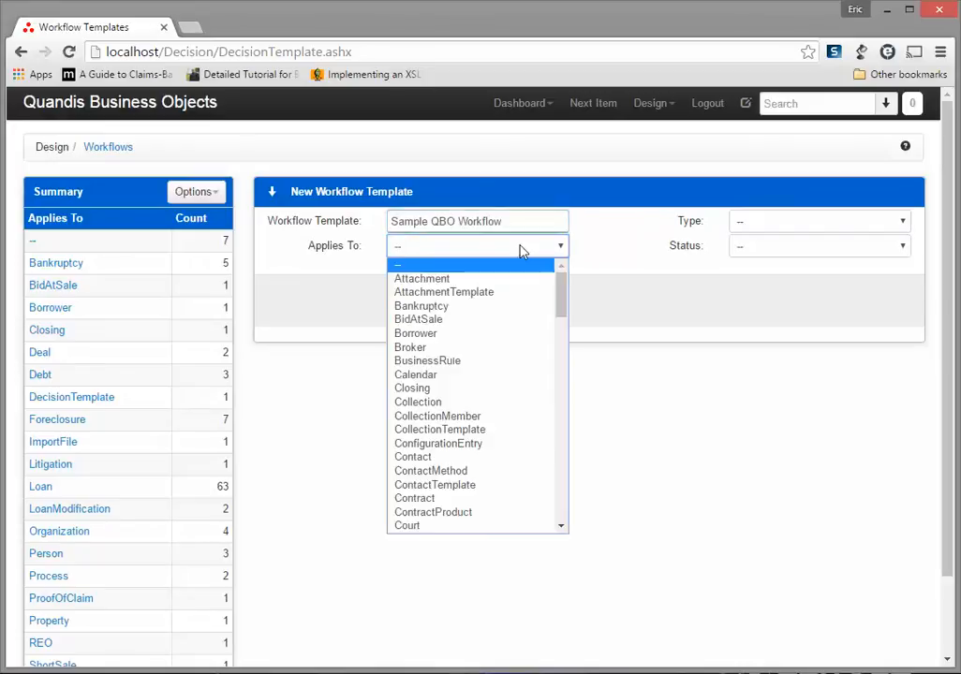
text(lo)
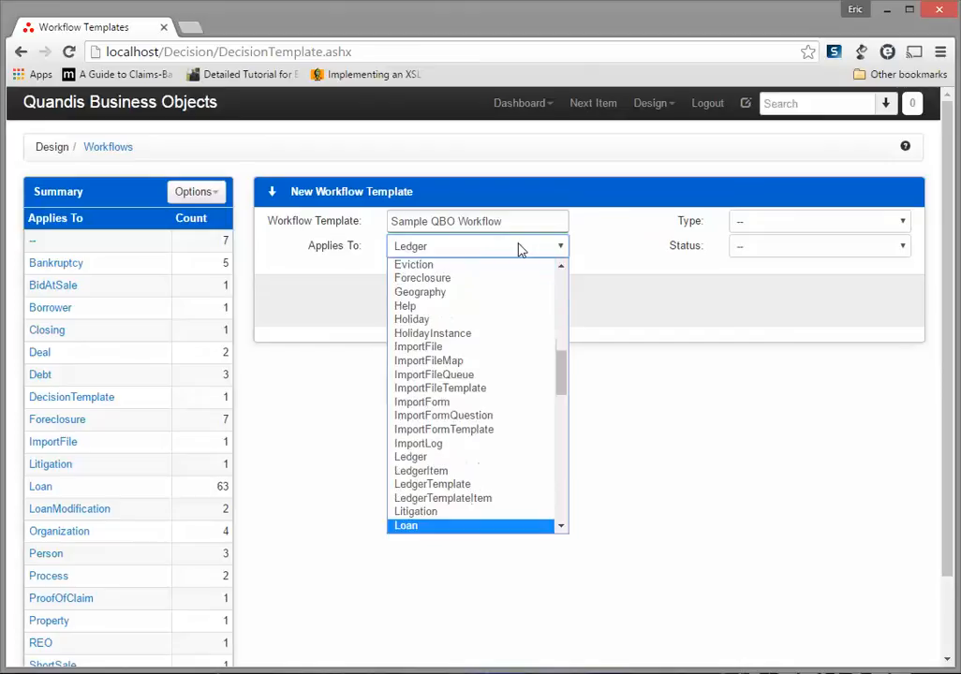
key(Return)
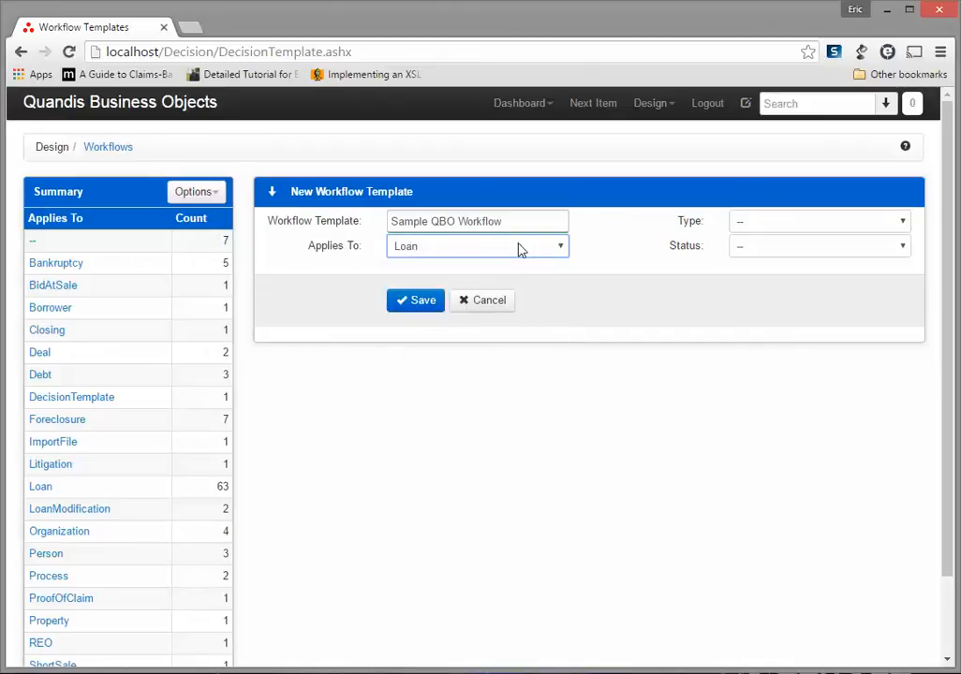
- Expand the new template's extra settings and examine the Type and Status choices, the Enforce Start Dates flag and the description field
click(272, 193)
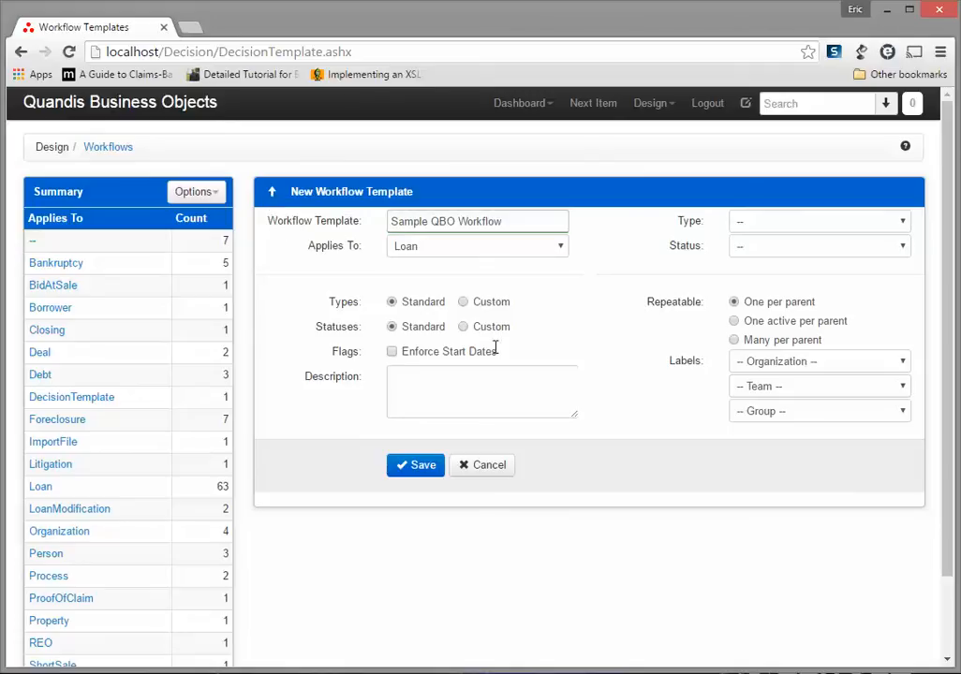
click(817, 225)
click(818, 225)
click(808, 248)
click(807, 259)
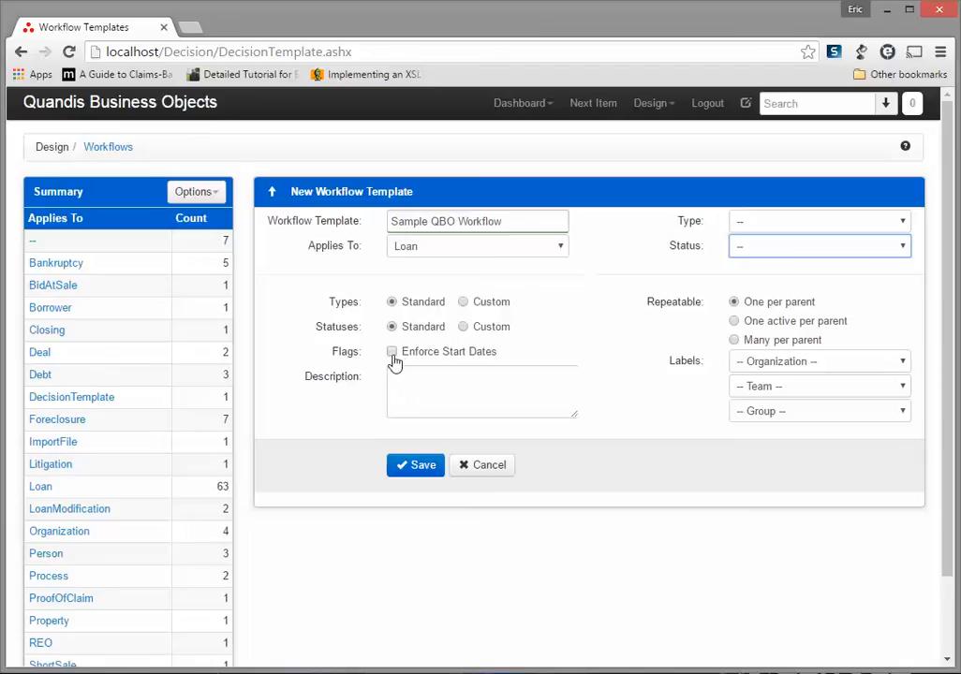
click(392, 353)
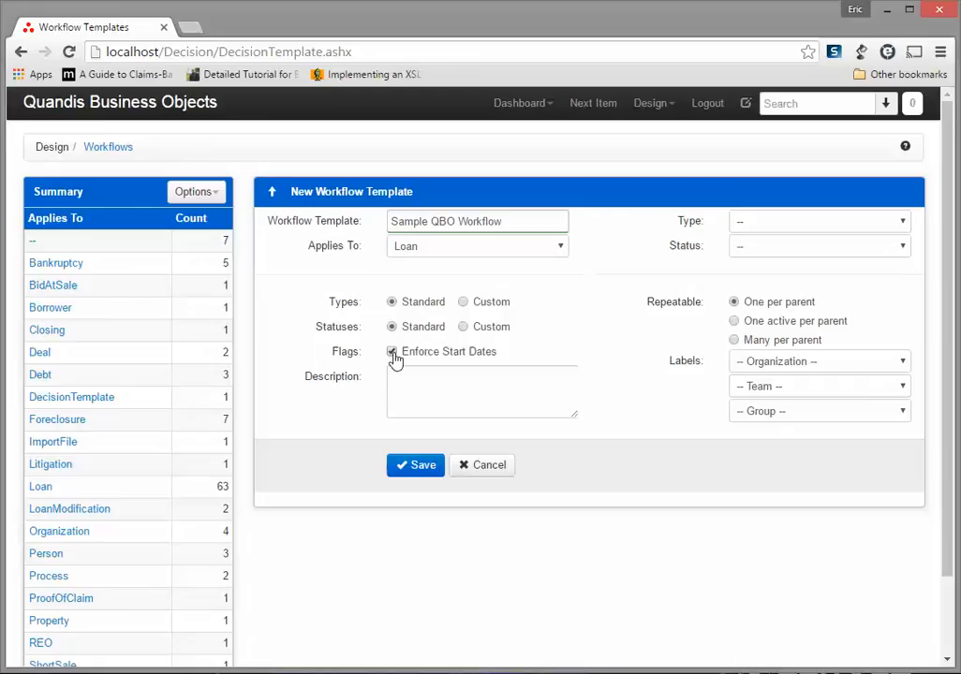
click(392, 353)
click(451, 402)
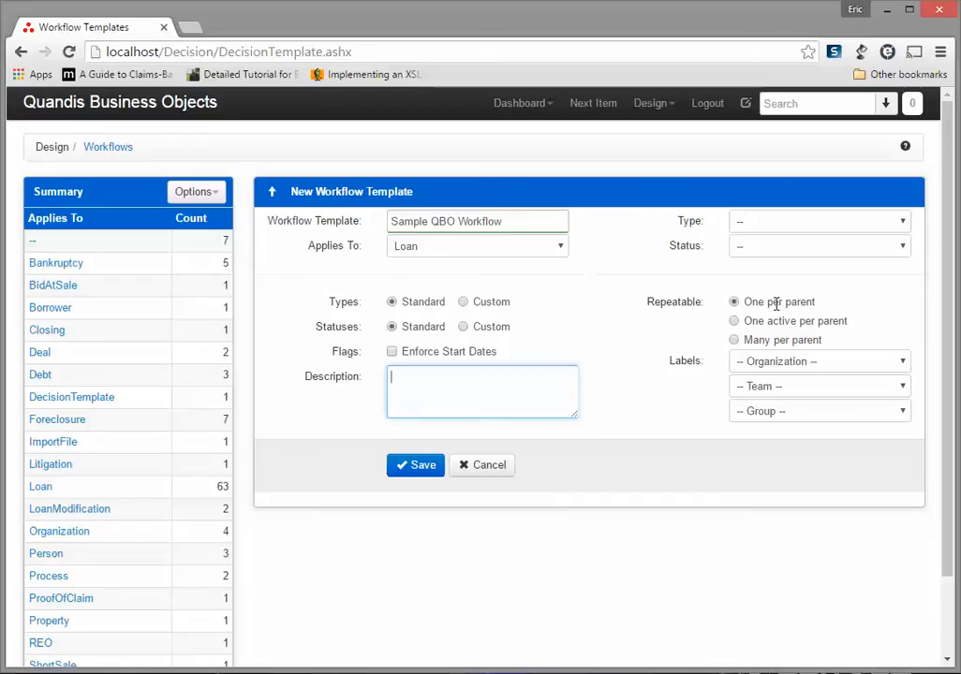
- Set the template's repeatability to One active per parent and save the workflow template
click(780, 337)
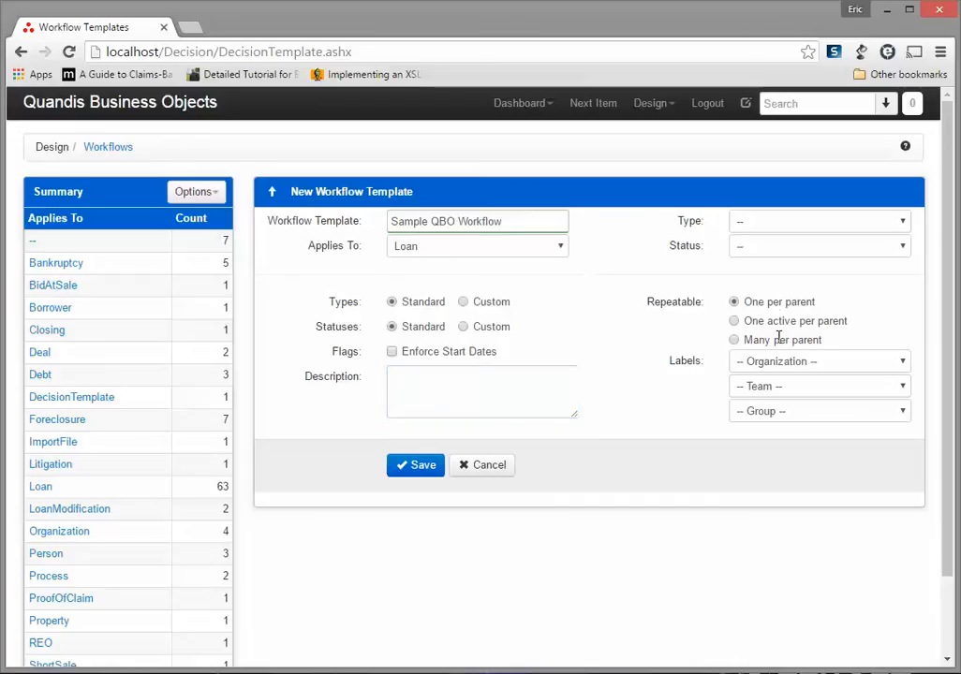
click(733, 324)
click(421, 466)
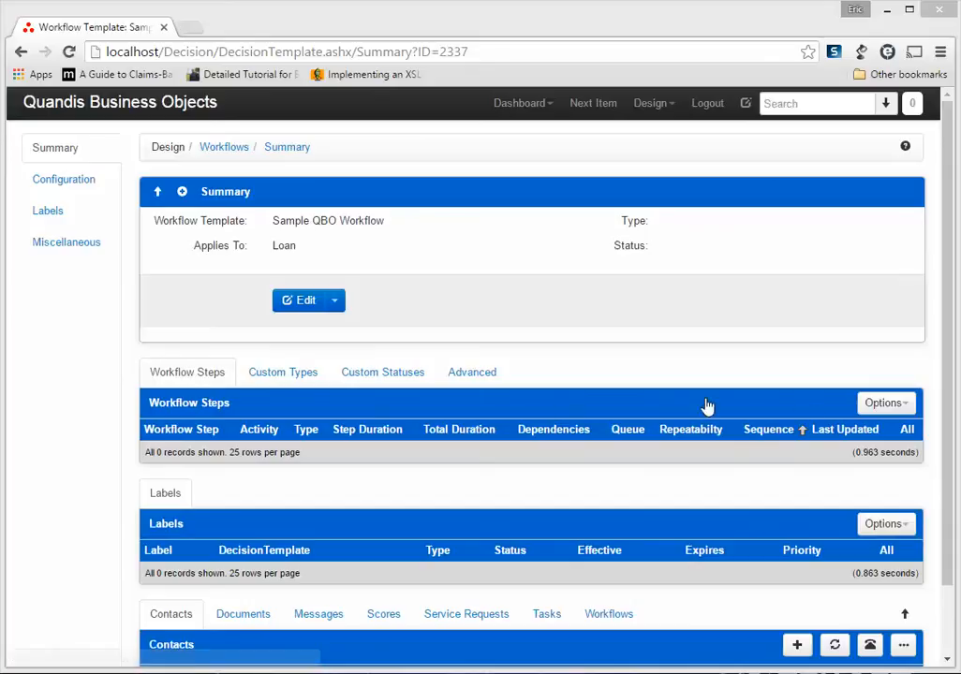
- Add a task to the workflow steps and name the step "Sample User Task"
click(897, 405)
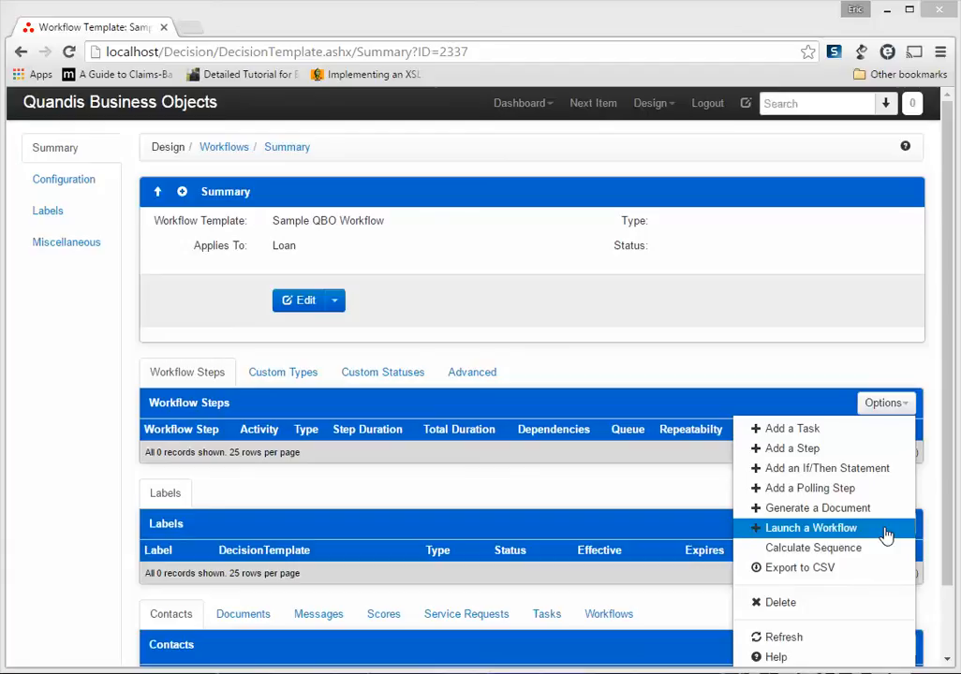
click(871, 432)
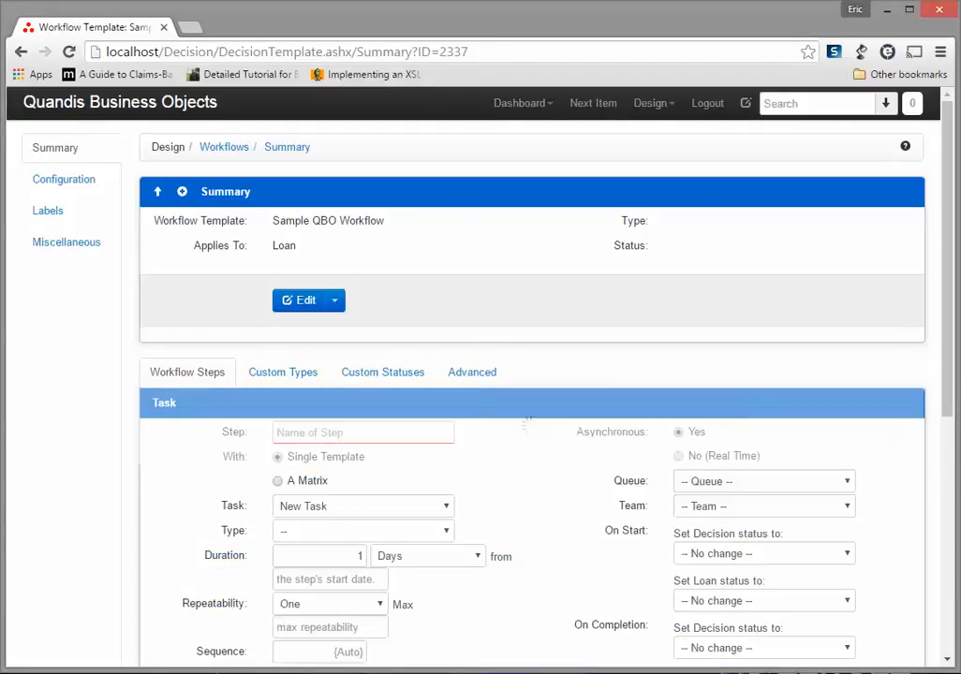
scroll(525, 375, down, 2)
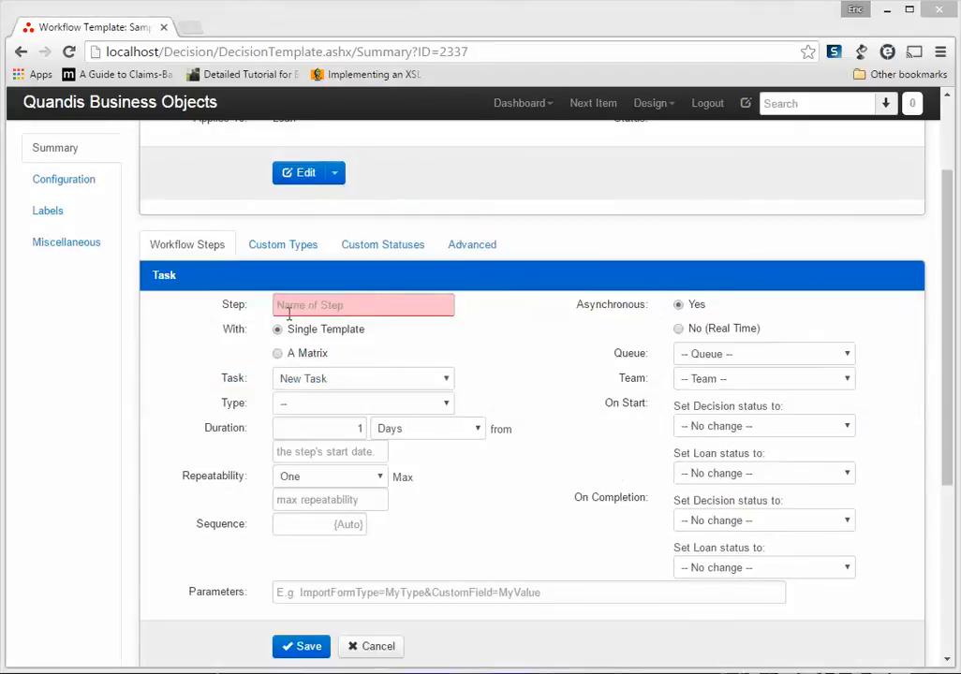
click(323, 301)
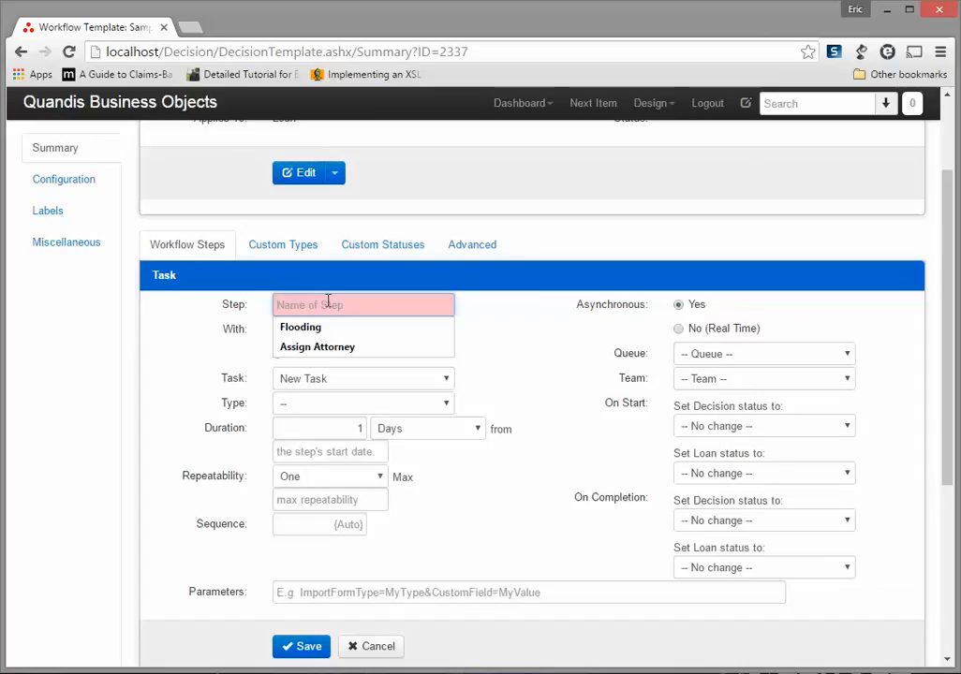
text(S)
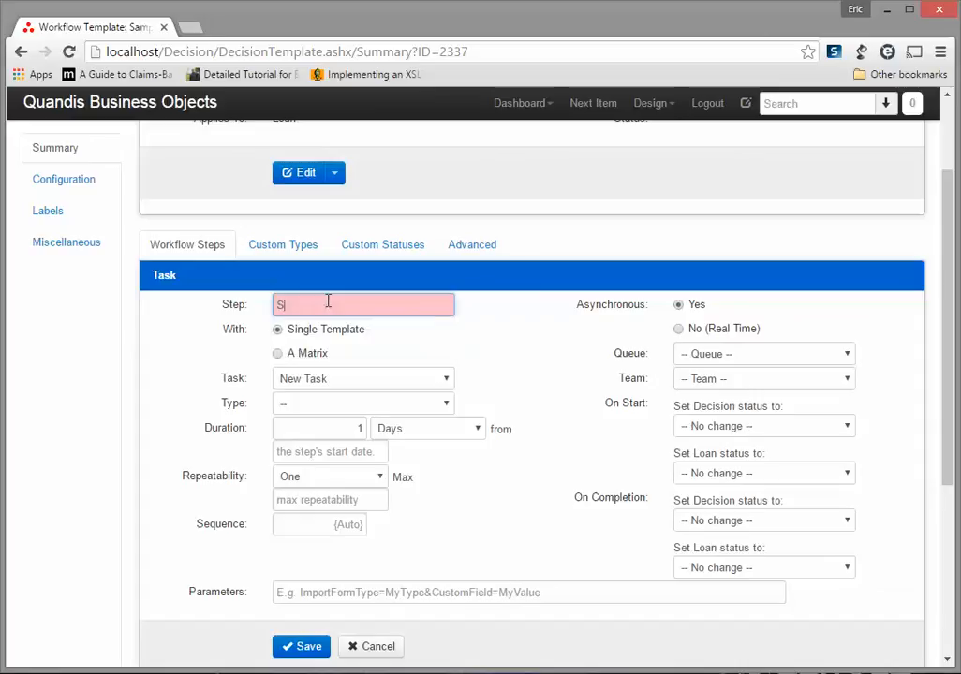
key(BackSpace)
text(Sample User Task)
key(Tab)
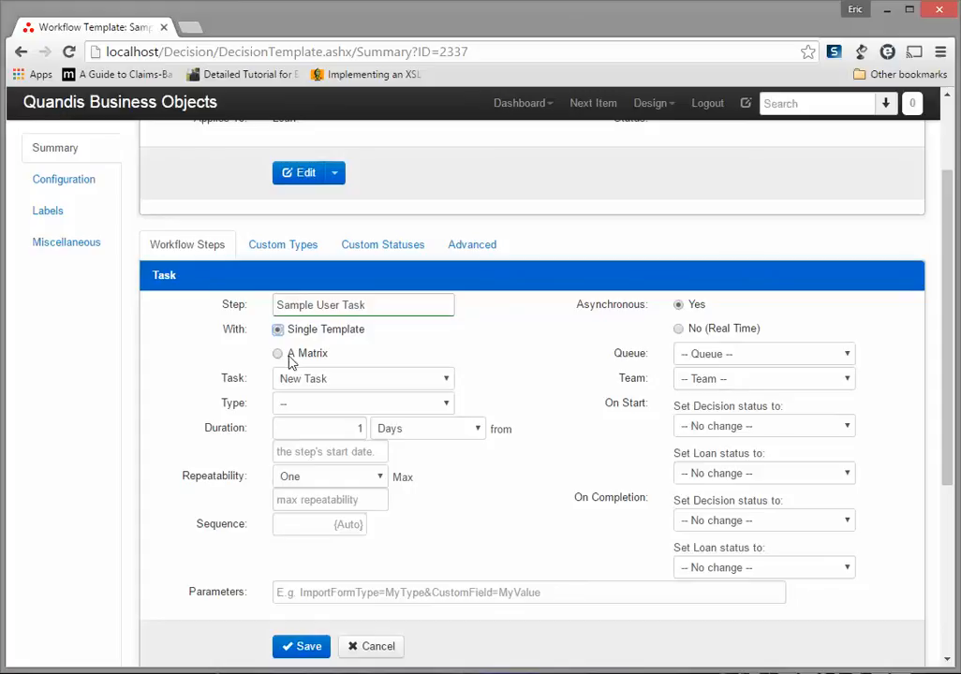
- Examine the new step's task template, type, duration and repeatability options without changing them
click(384, 381)
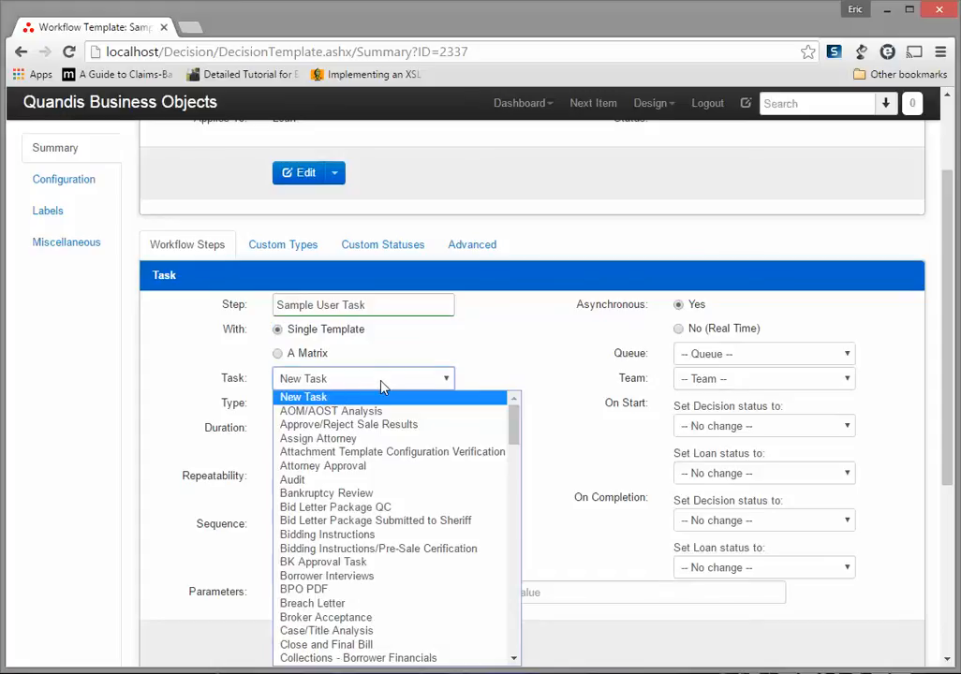
click(369, 380)
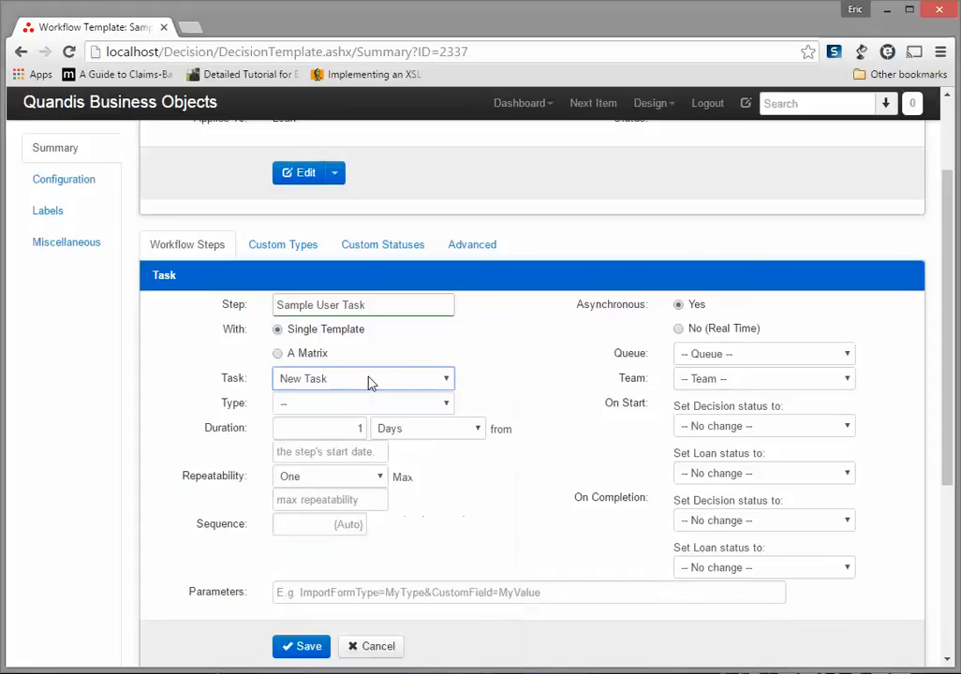
drag(386, 306, 161, 300)
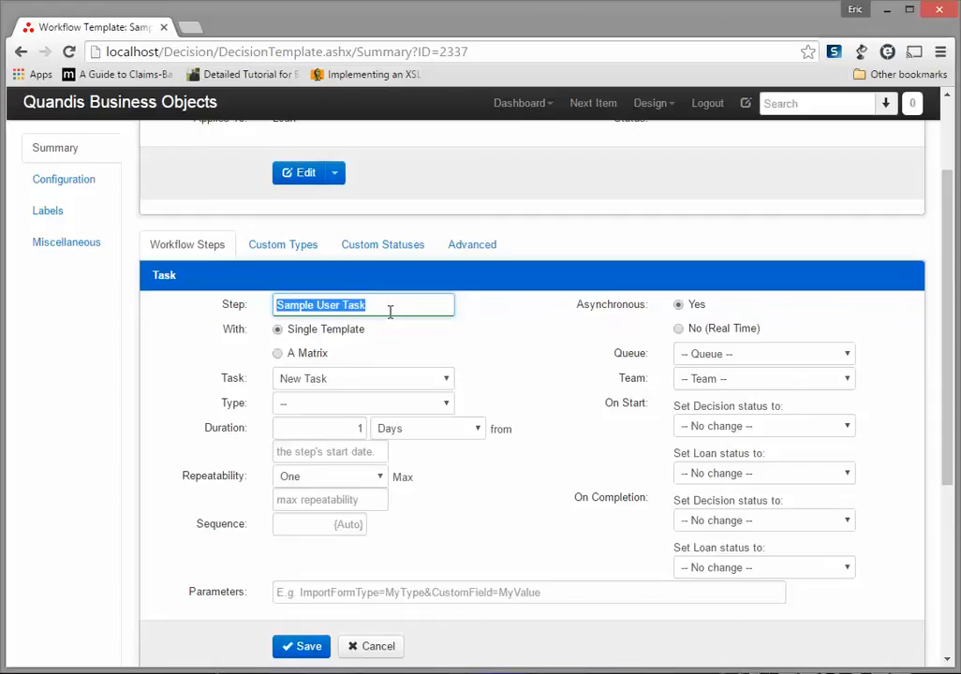
click(351, 403)
click(351, 404)
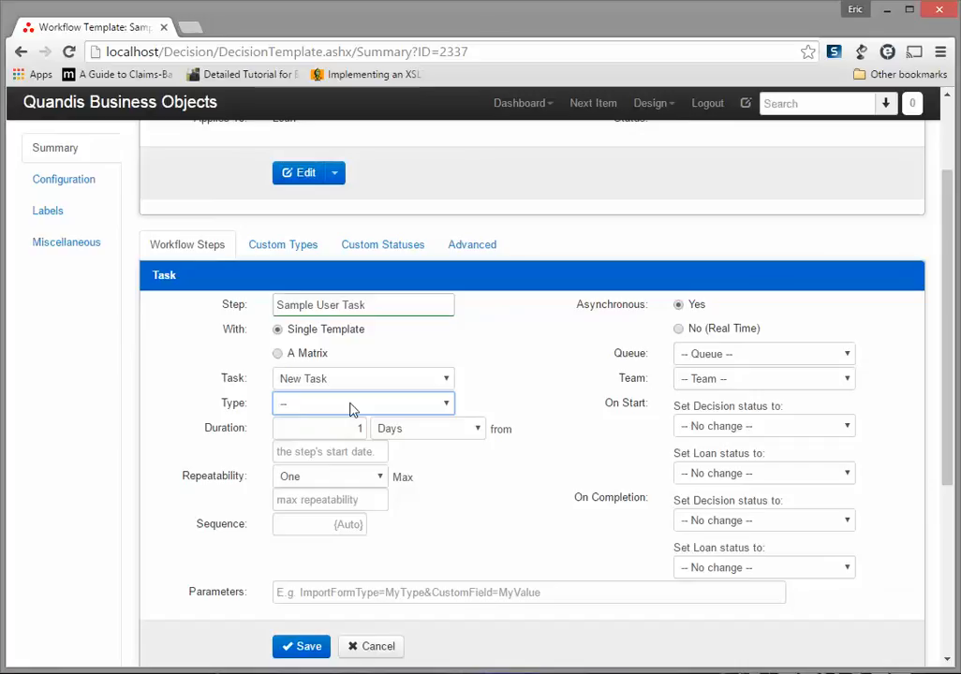
double_click(356, 428)
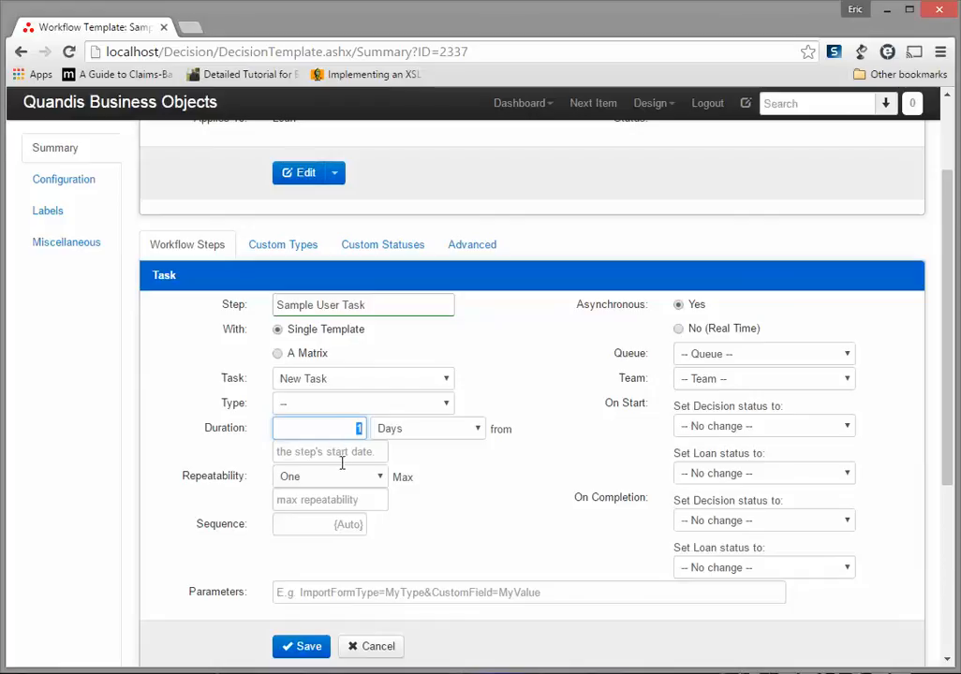
click(352, 482)
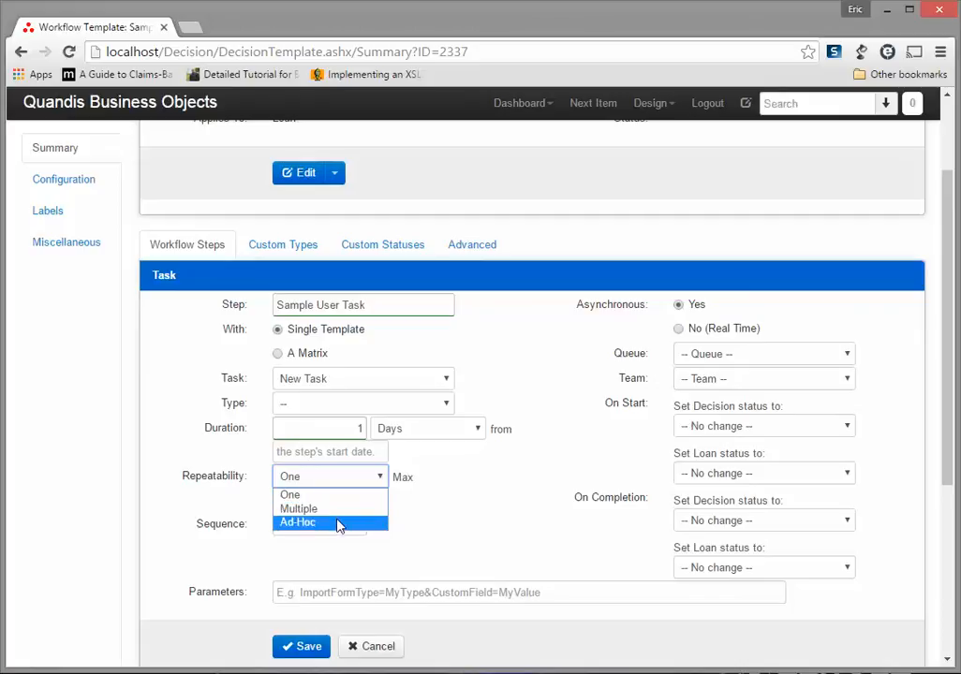
click(442, 521)
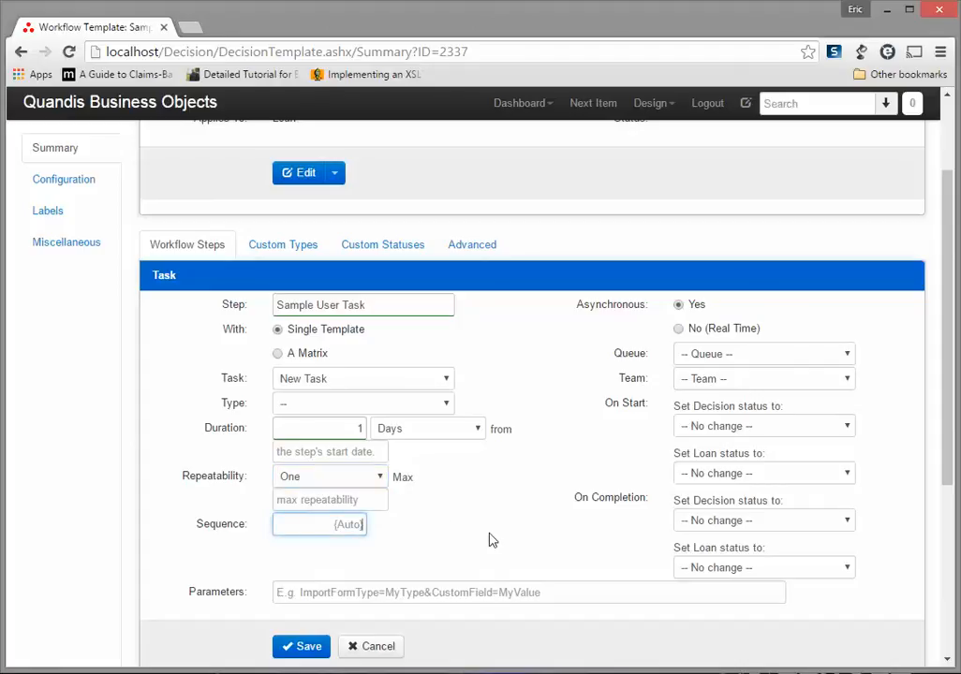
- Review the queue choices and the On Start Decision and Loan status settings, and save the Sample User Task step
scroll(491, 538, down, 1)
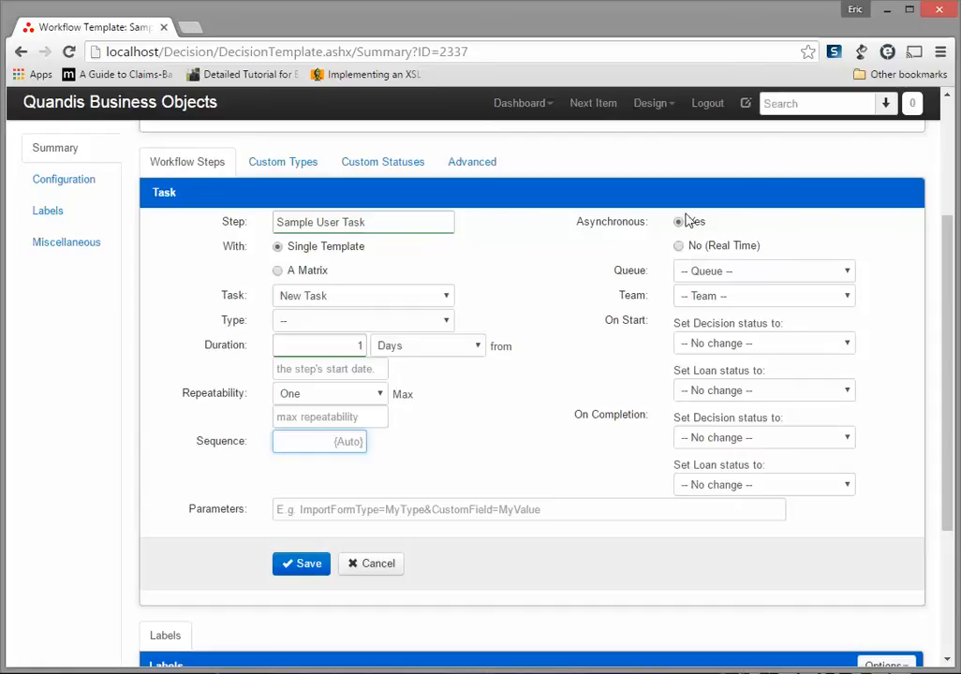
click(804, 272)
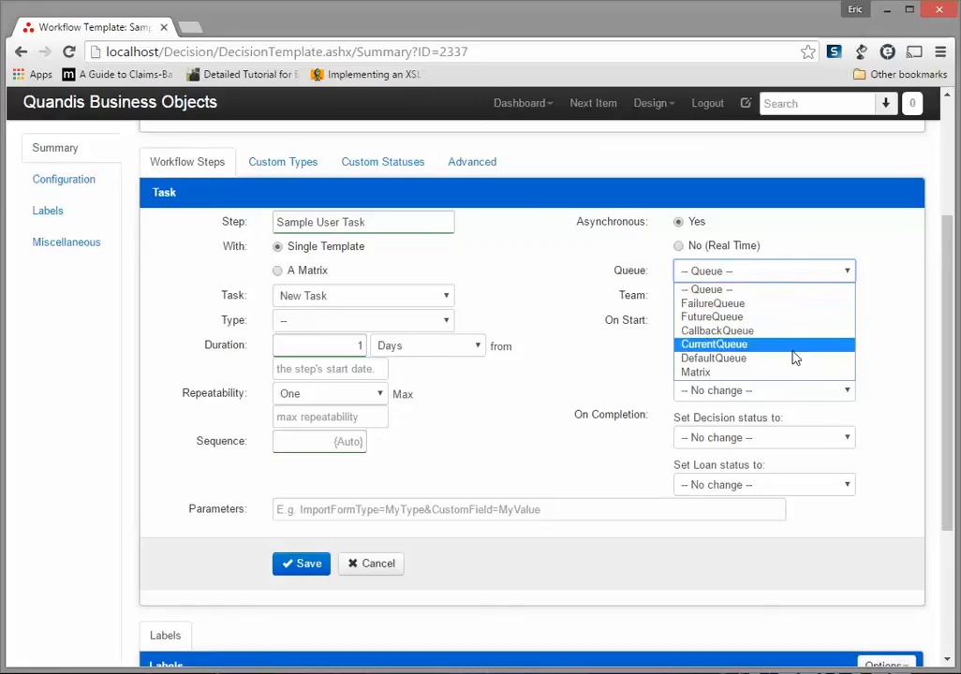
click(828, 273)
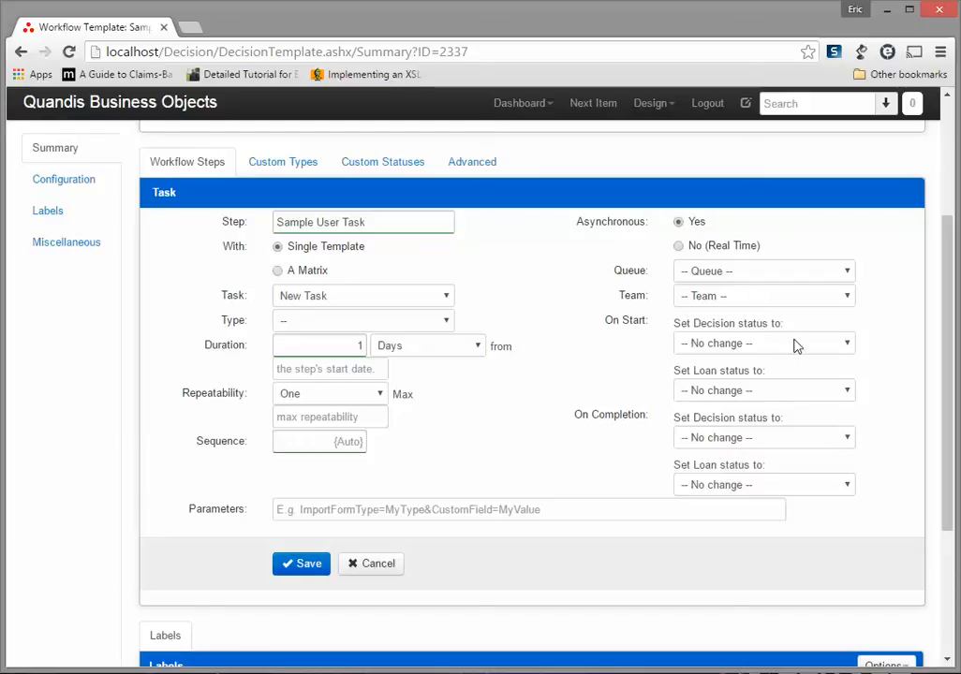
drag(690, 324, 789, 325)
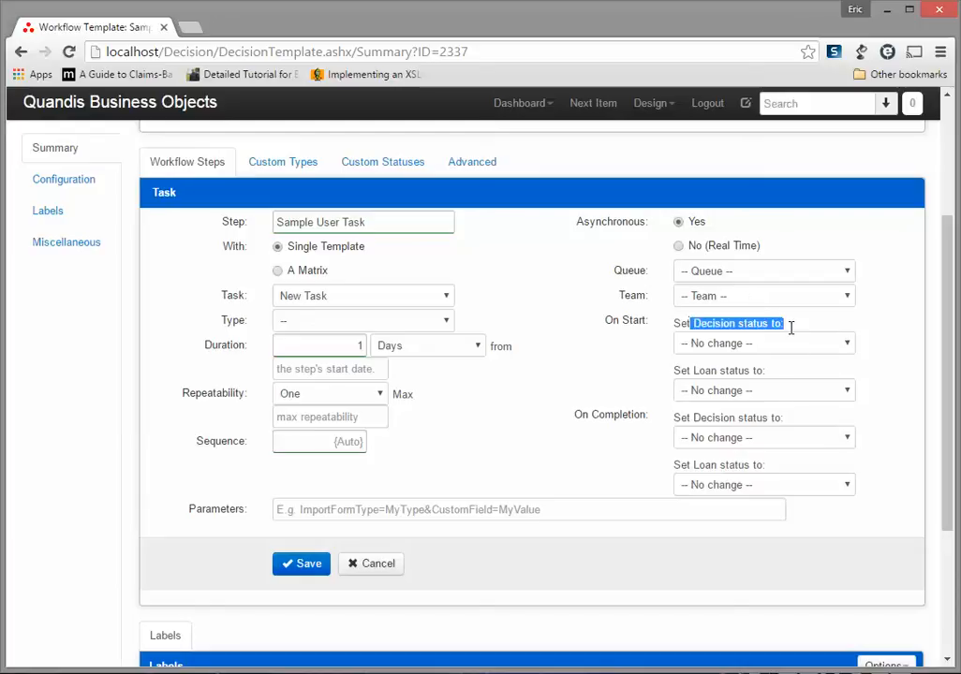
drag(681, 372, 776, 371)
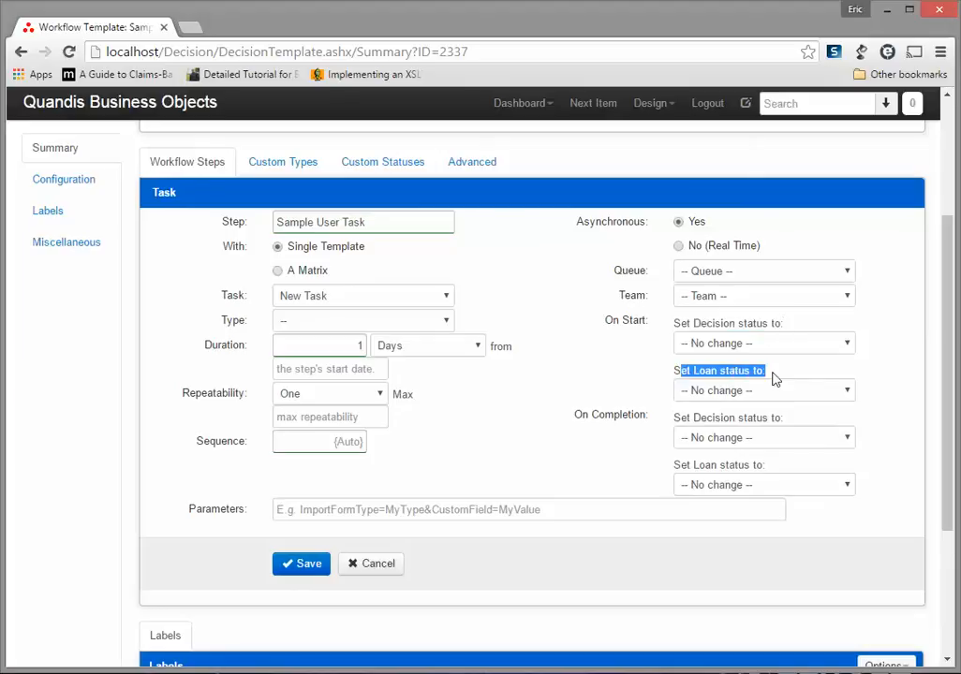
click(773, 379)
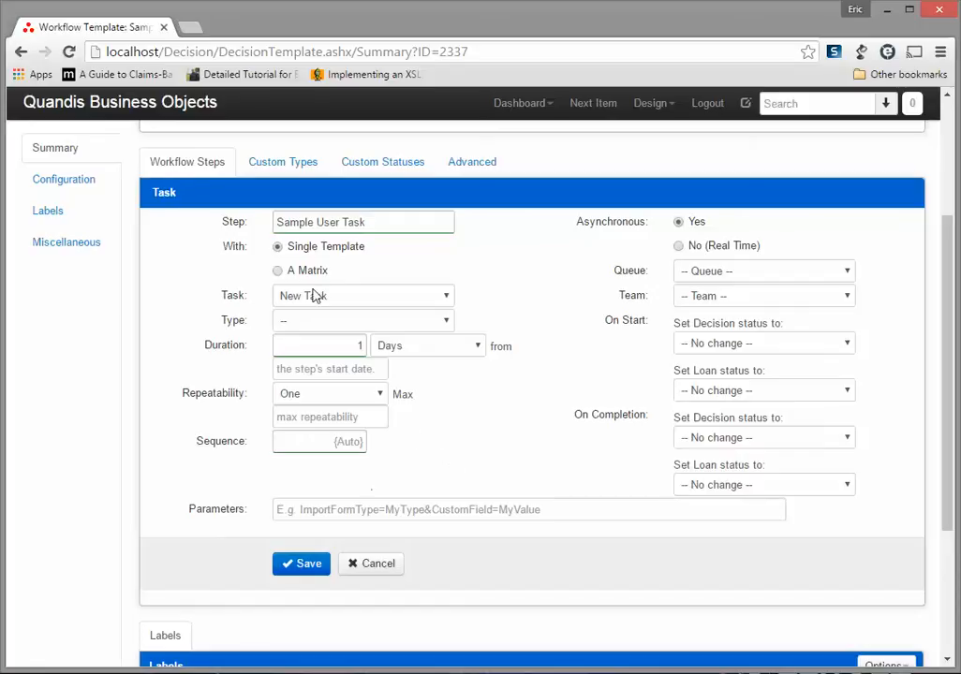
click(311, 563)
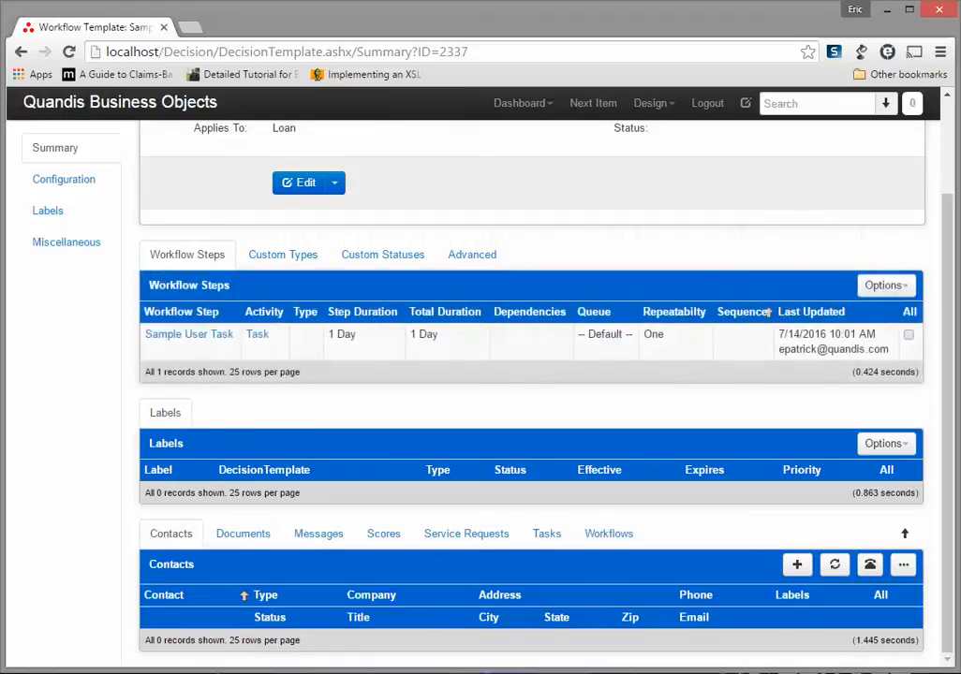
- Open the Task activity of the Sample User Task step in a separate browser tab and switch to it
right_click(259, 343)
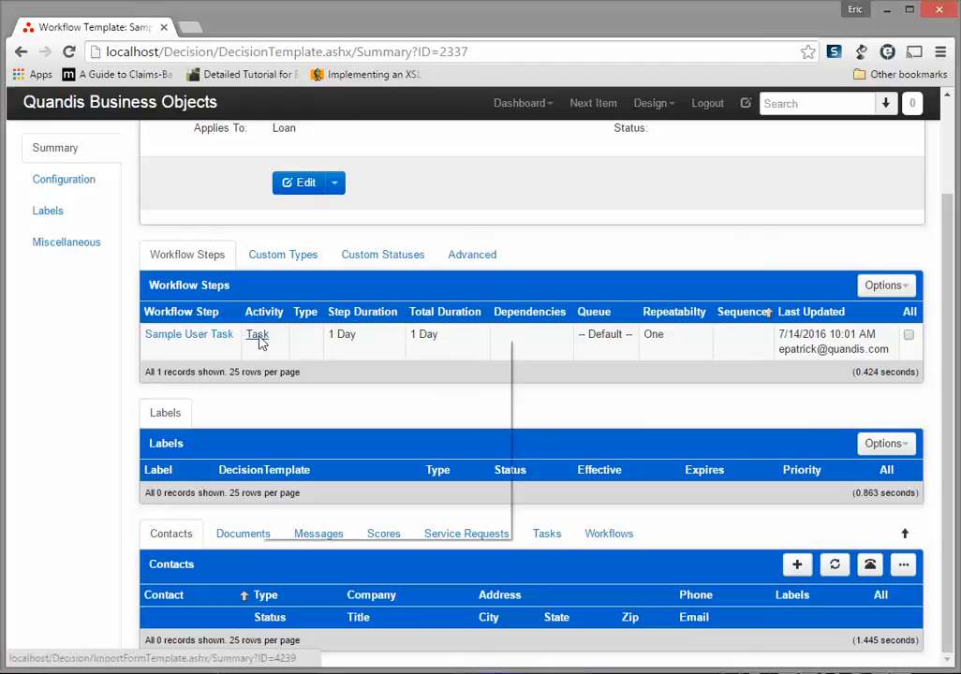
click(281, 348)
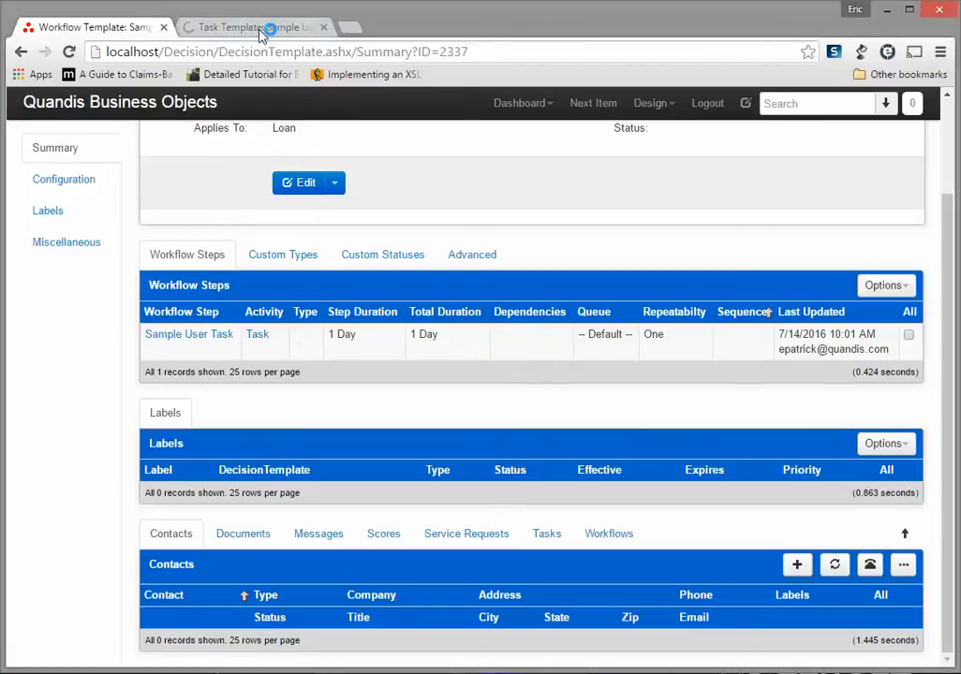
click(261, 29)
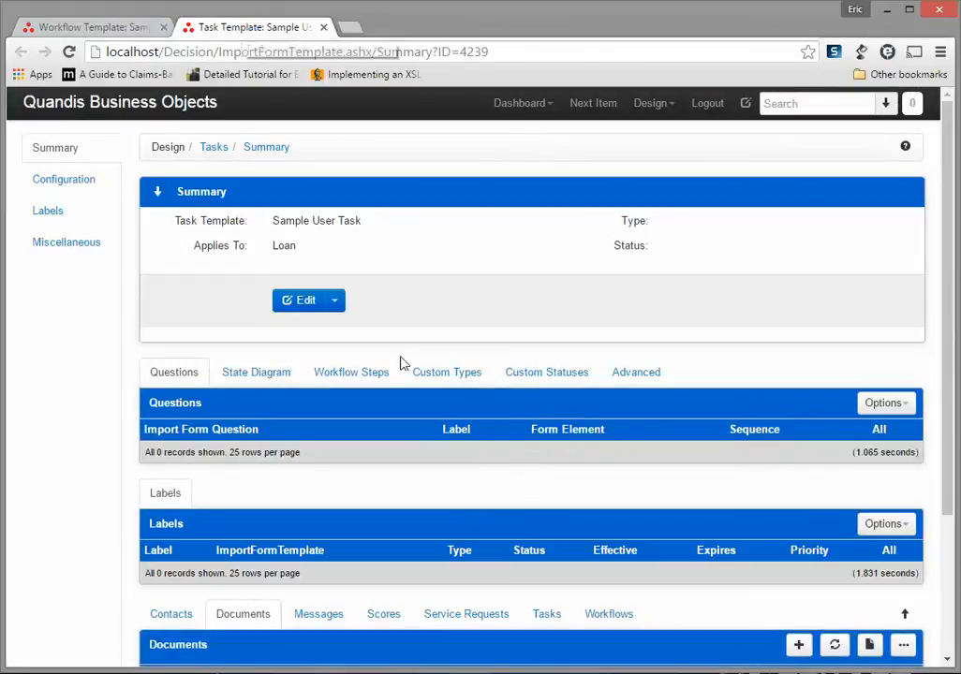
- Add a question to the task template with the name GenerateDocumentA and the label "Use Document A?"
click(878, 406)
click(864, 433)
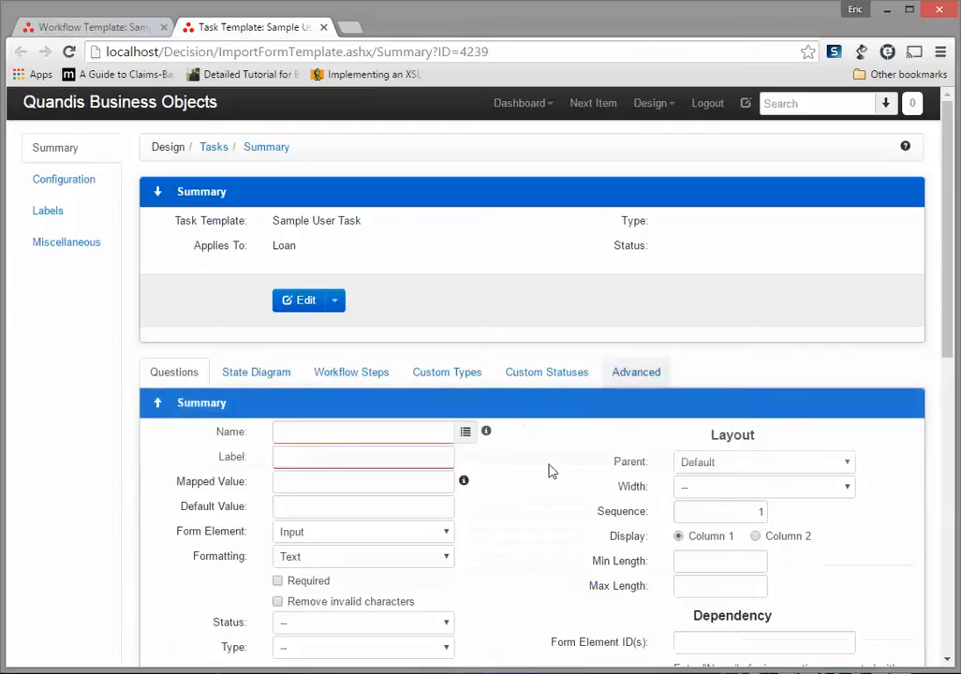
click(418, 427)
text(GenerateDocumentA)
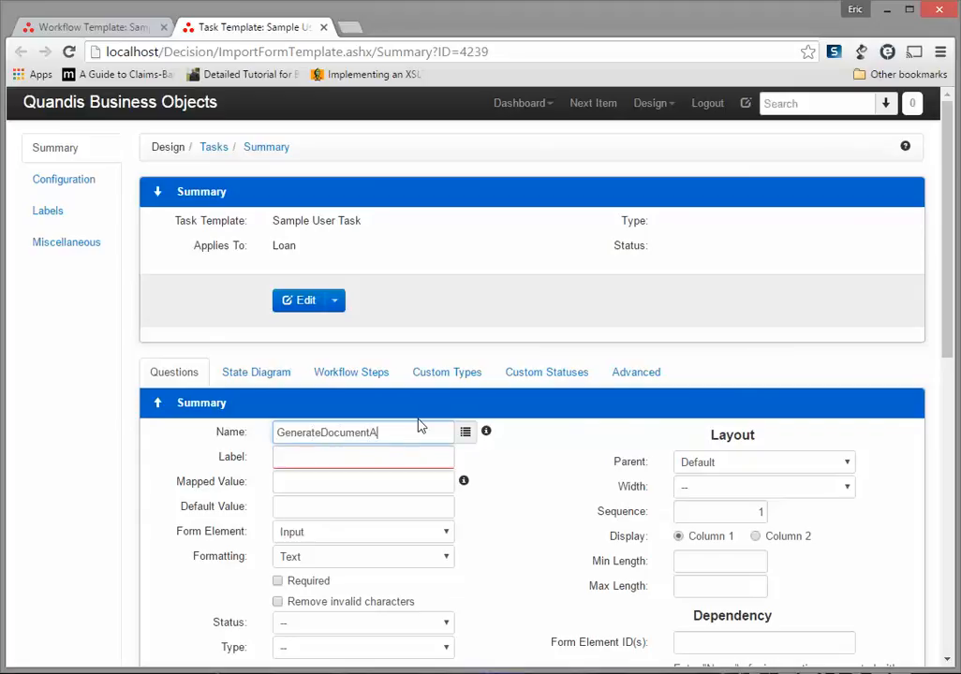
key(Tab)
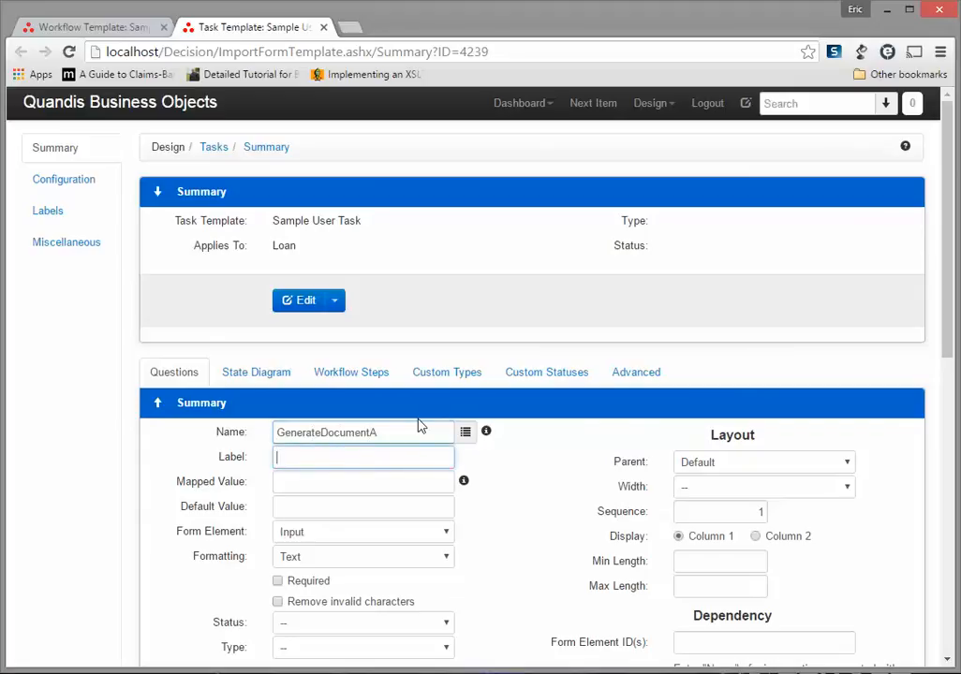
text(Use Document A?)
key(BackSpace)
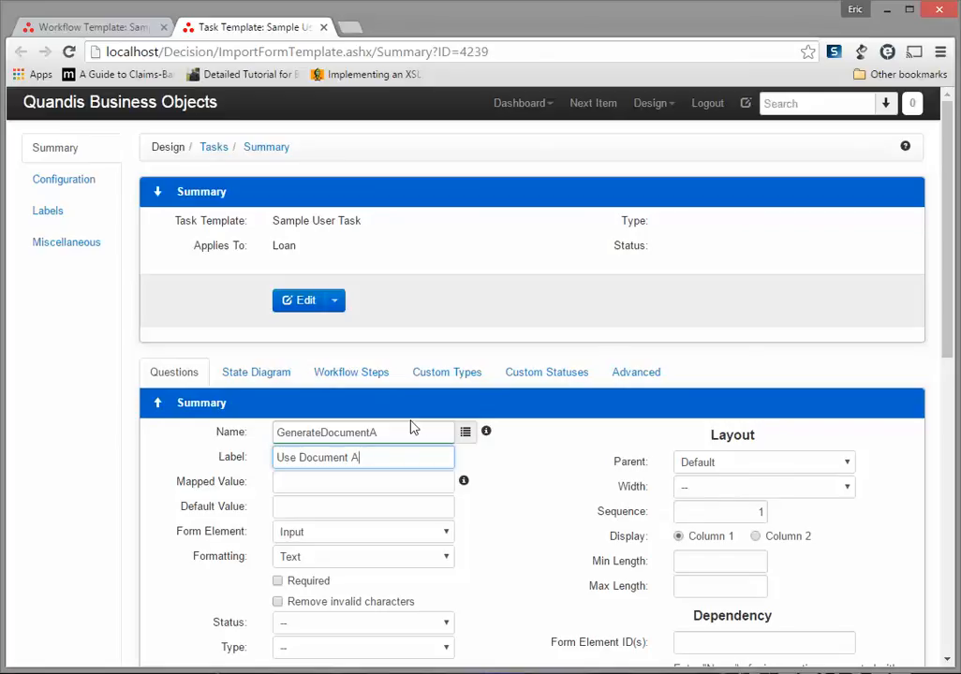
text(?)
- Make the question a required Radio Buttons element with the options Yes and No, and save it
scroll(549, 527, down, 2)
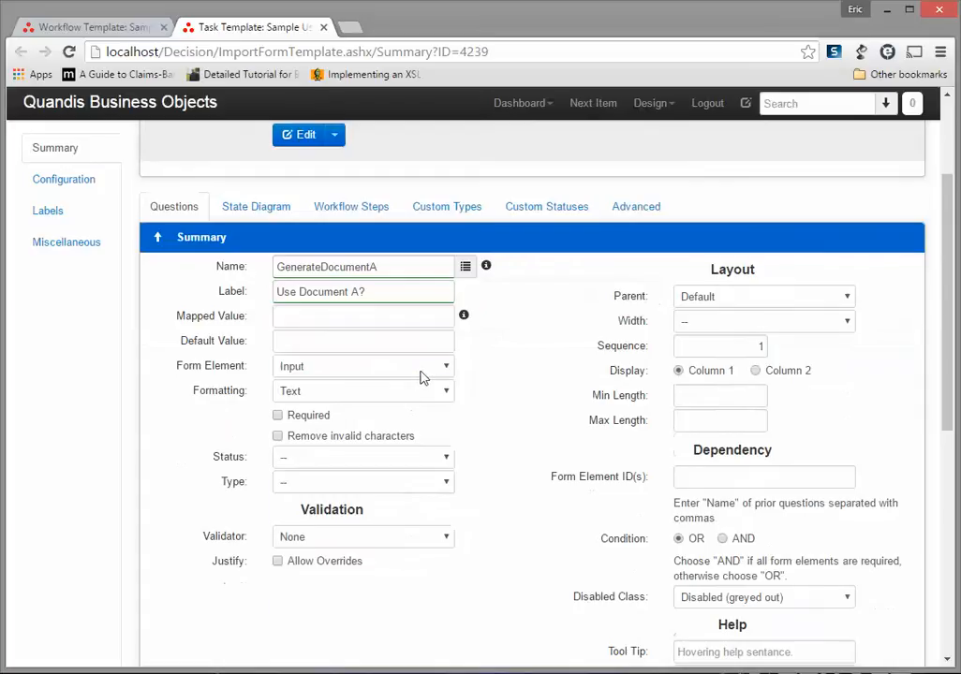
click(421, 370)
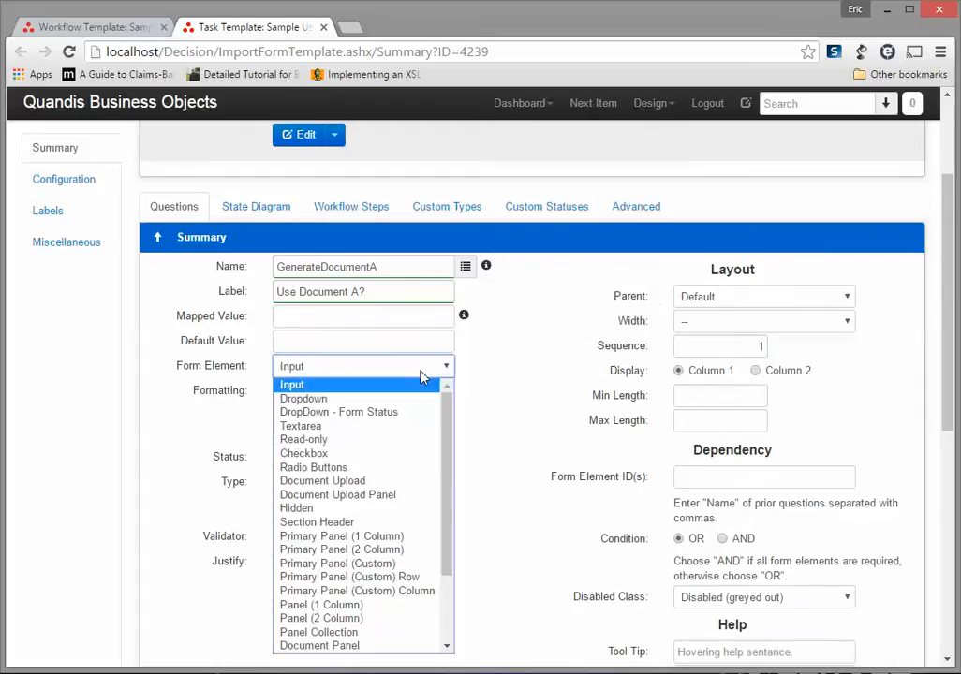
click(390, 476)
click(381, 422)
text(Yes)
key(Return)
text(No)
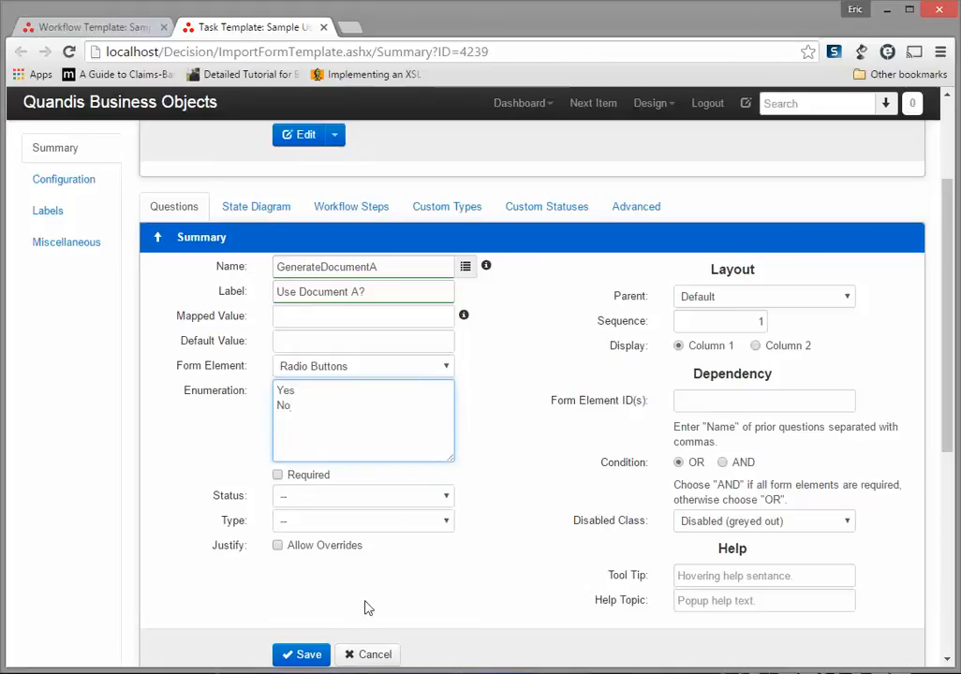
click(277, 476)
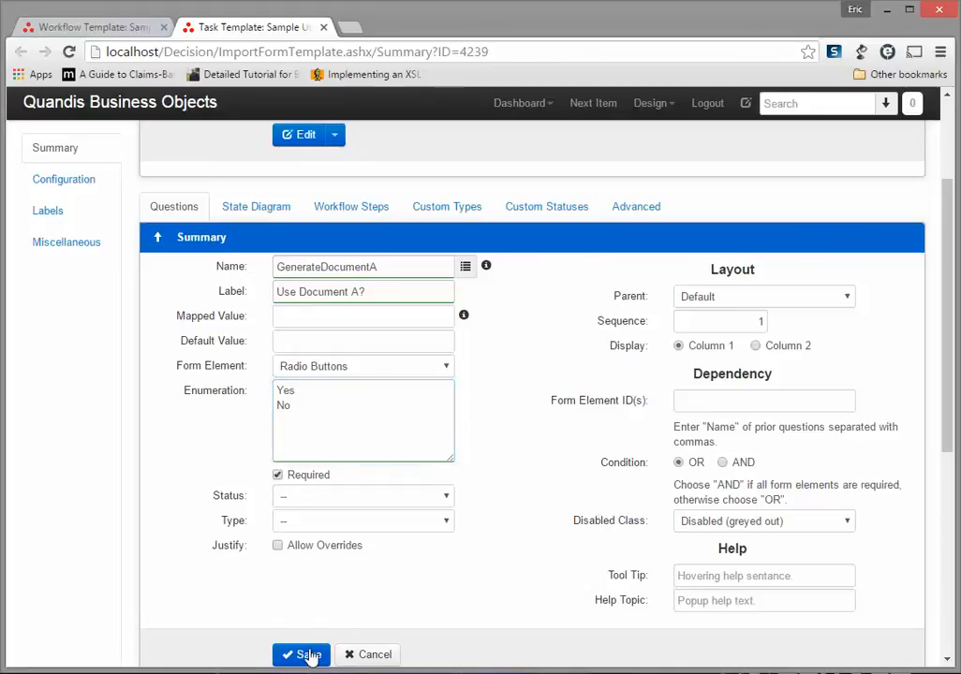
click(310, 655)
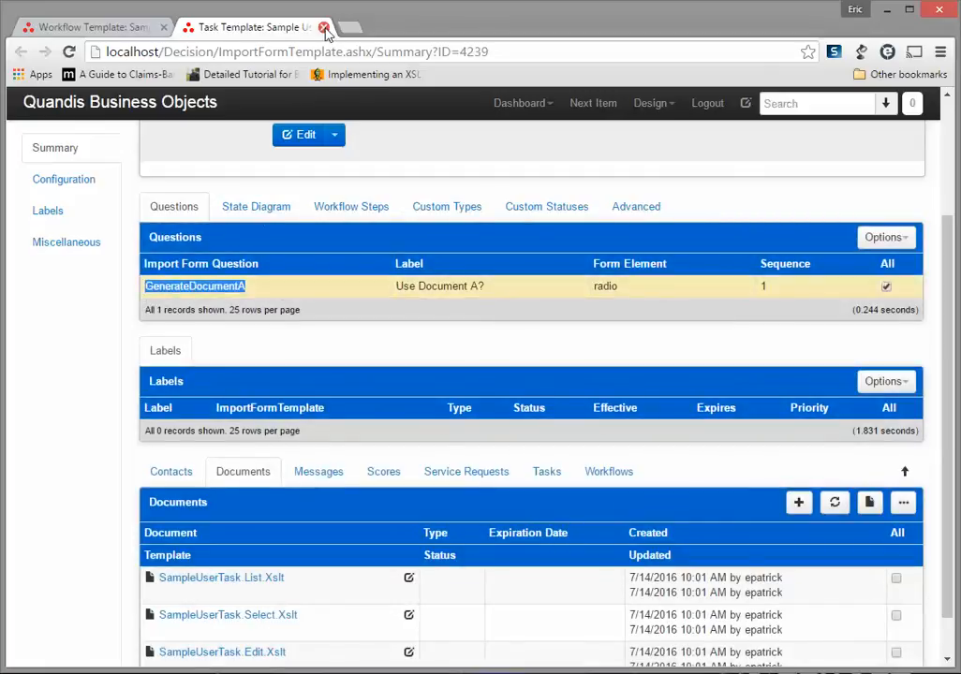
- Return to the workflow template and add an If/Then statement step named "Generate Document A?"
click(65, 28)
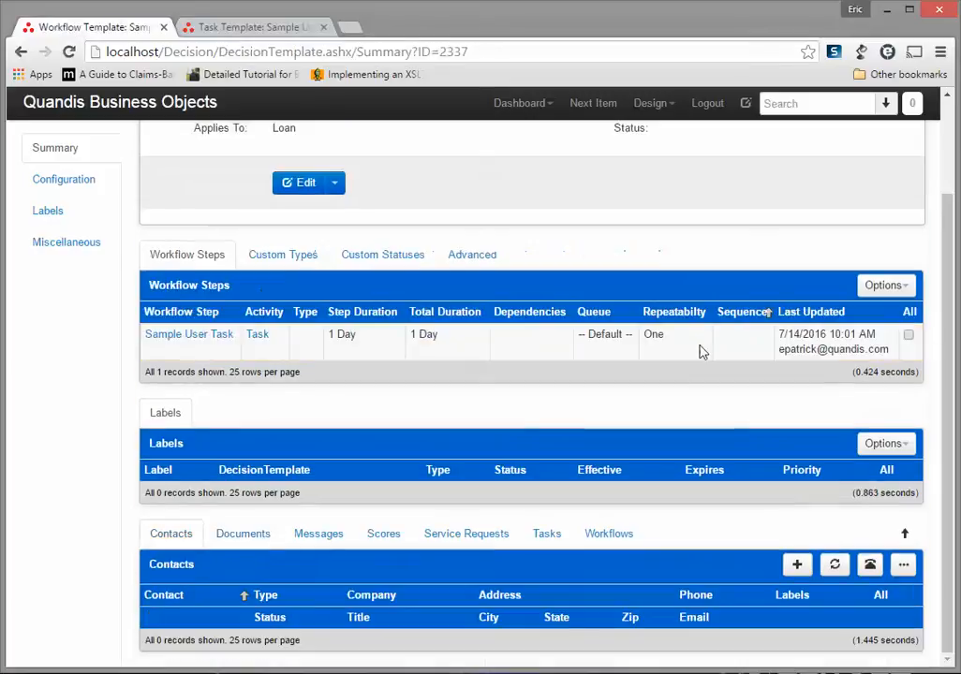
click(884, 286)
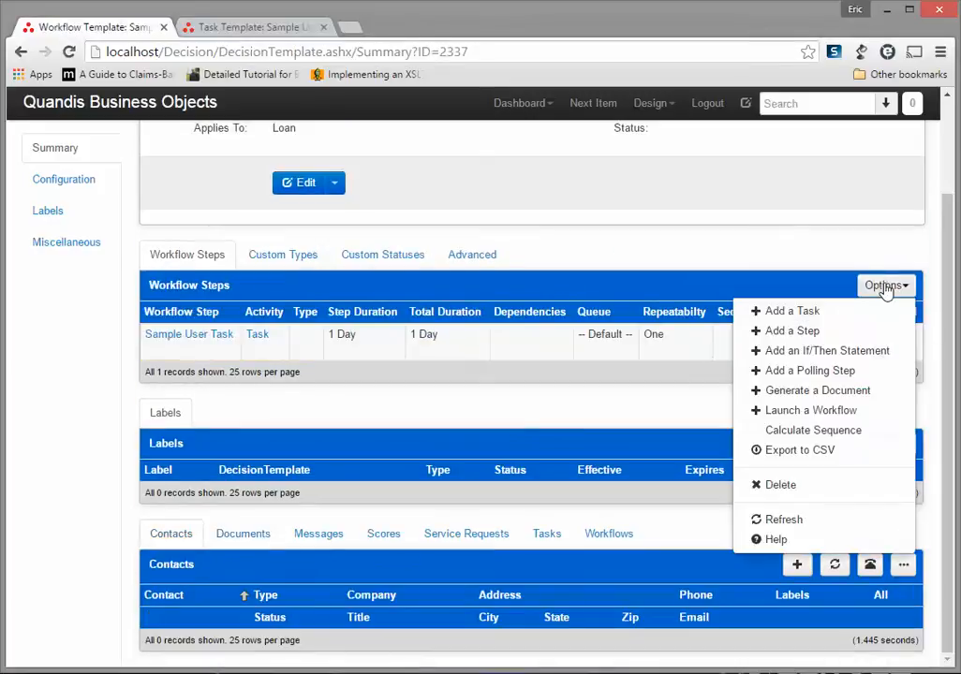
click(846, 353)
click(376, 314)
text(Generate Docu)
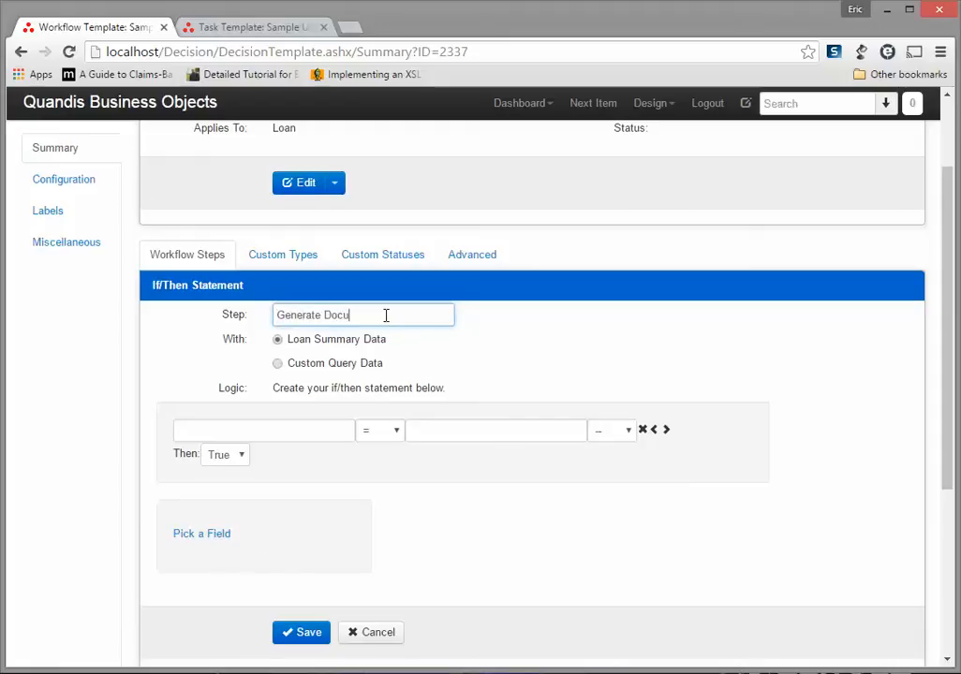
text(ment A?)
- Save the If/Then statement with the condition GenerateDocumentA = Yes, and make it dependent on Sample User Task
click(247, 431)
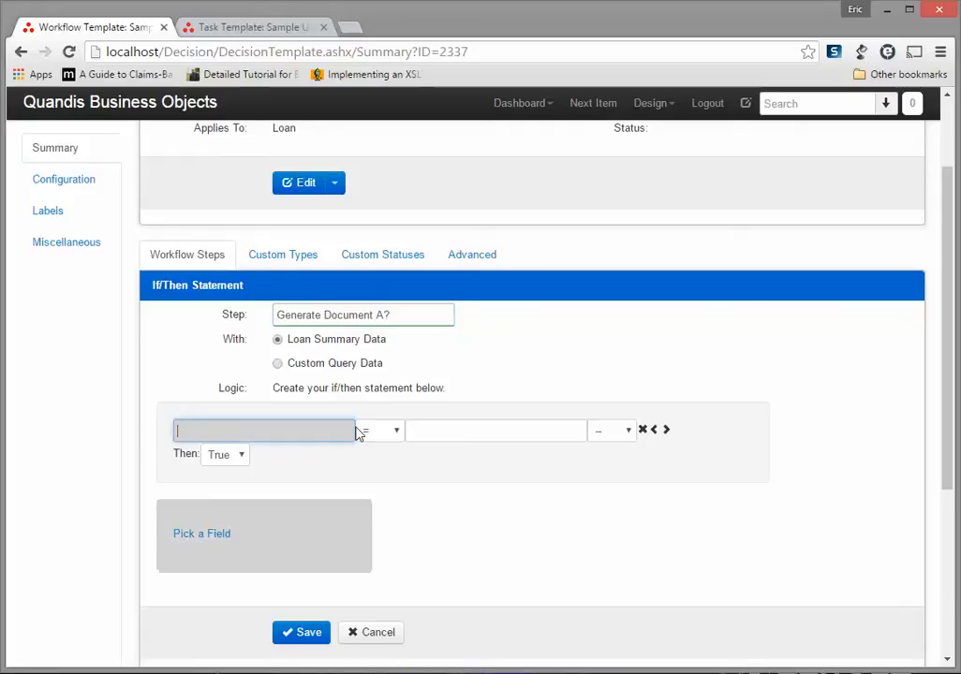
click(519, 431)
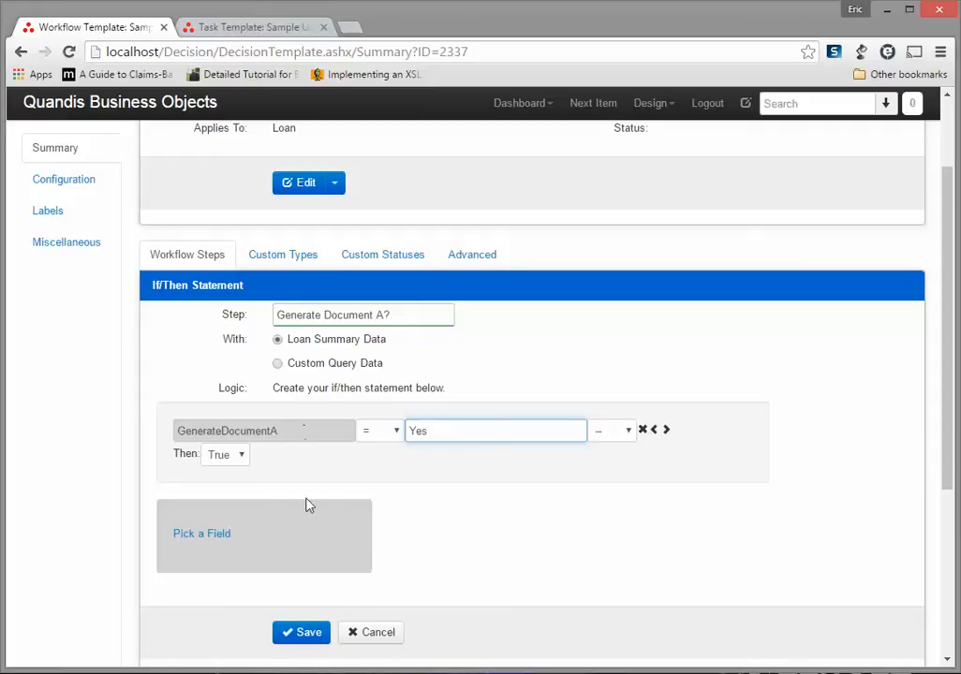
click(302, 634)
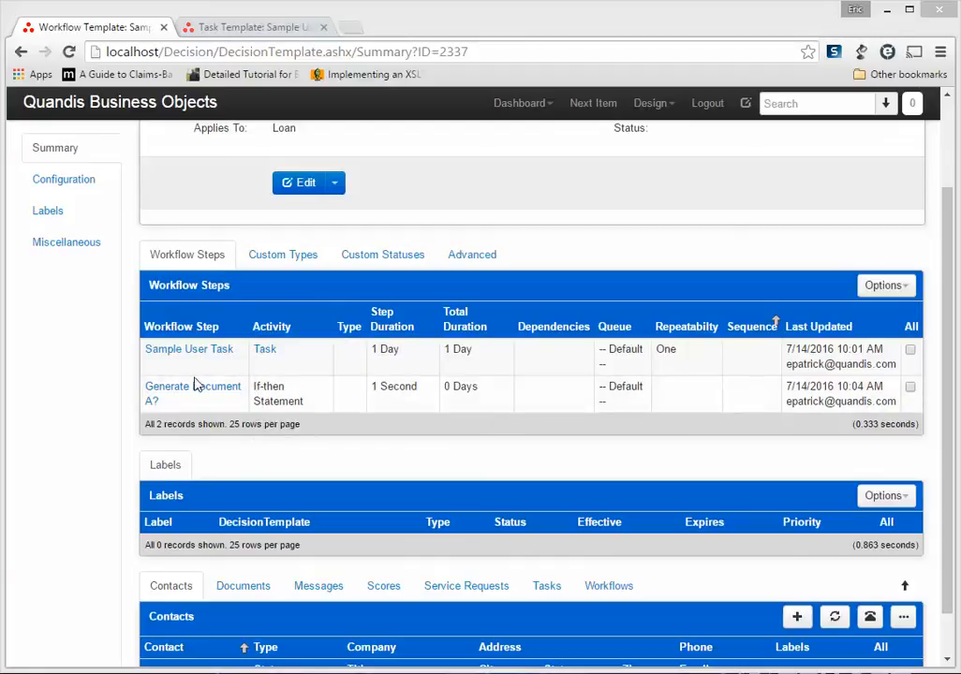
drag(197, 388, 204, 367)
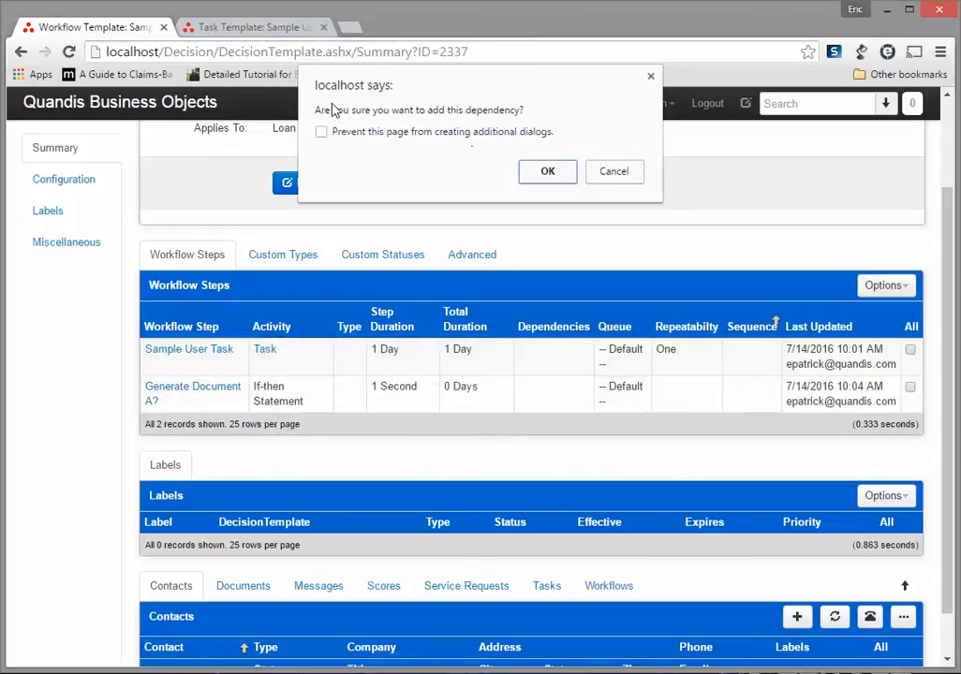
click(547, 174)
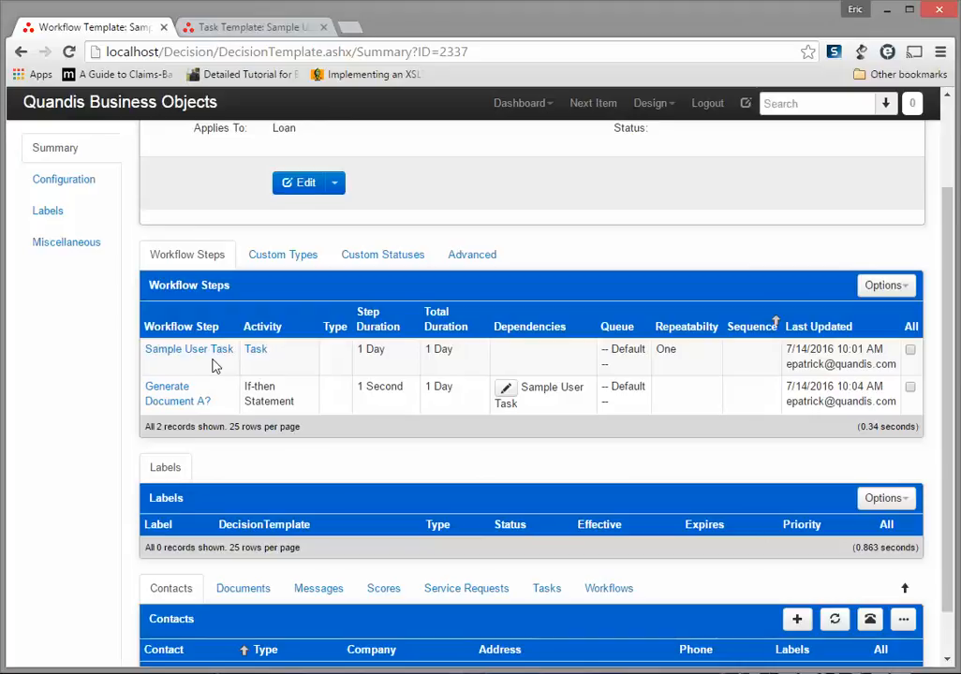
- Add a document generation step named "Document A" to the workflow and save it with the default settings
click(888, 287)
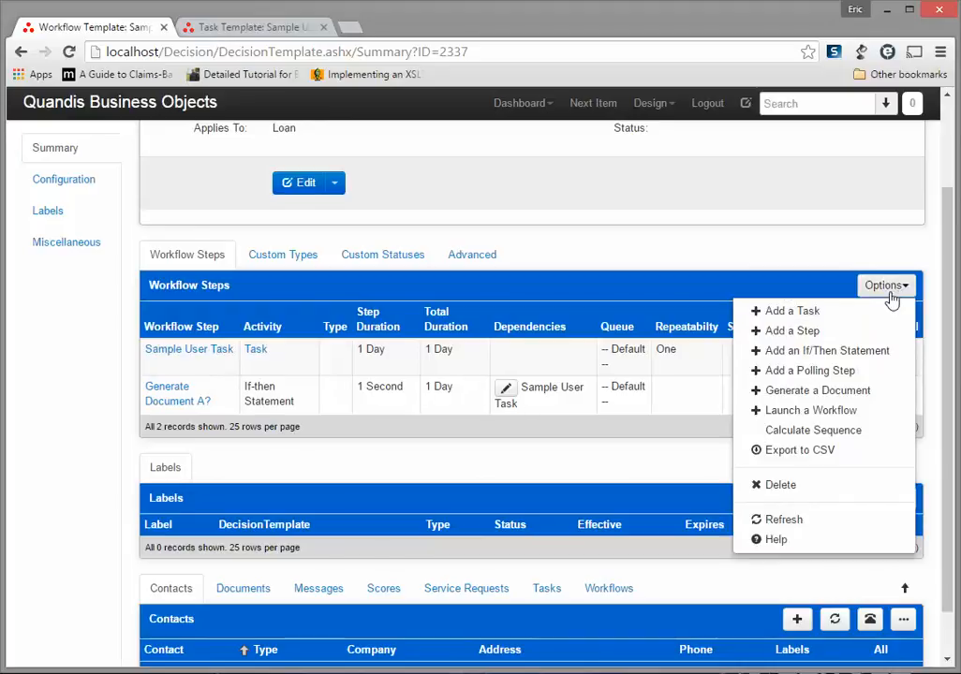
click(857, 390)
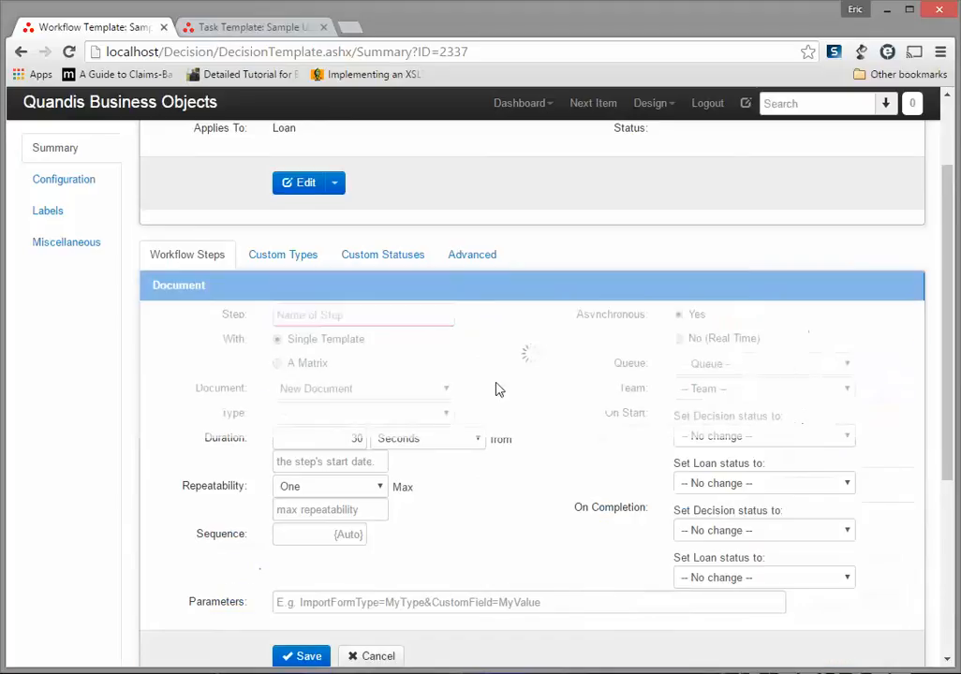
click(407, 313)
text(Document A)
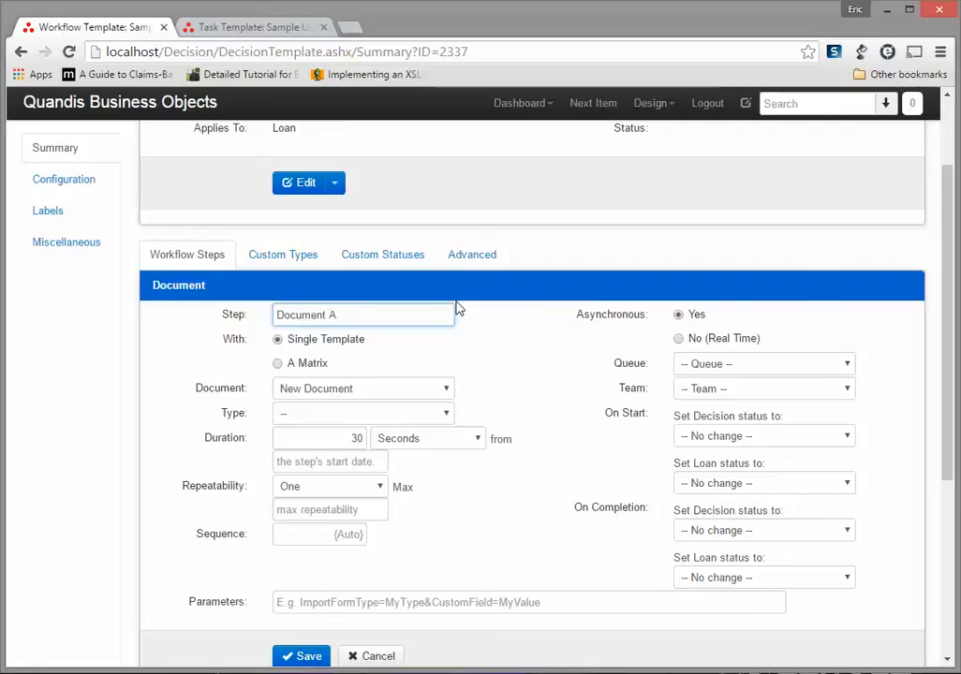
click(308, 657)
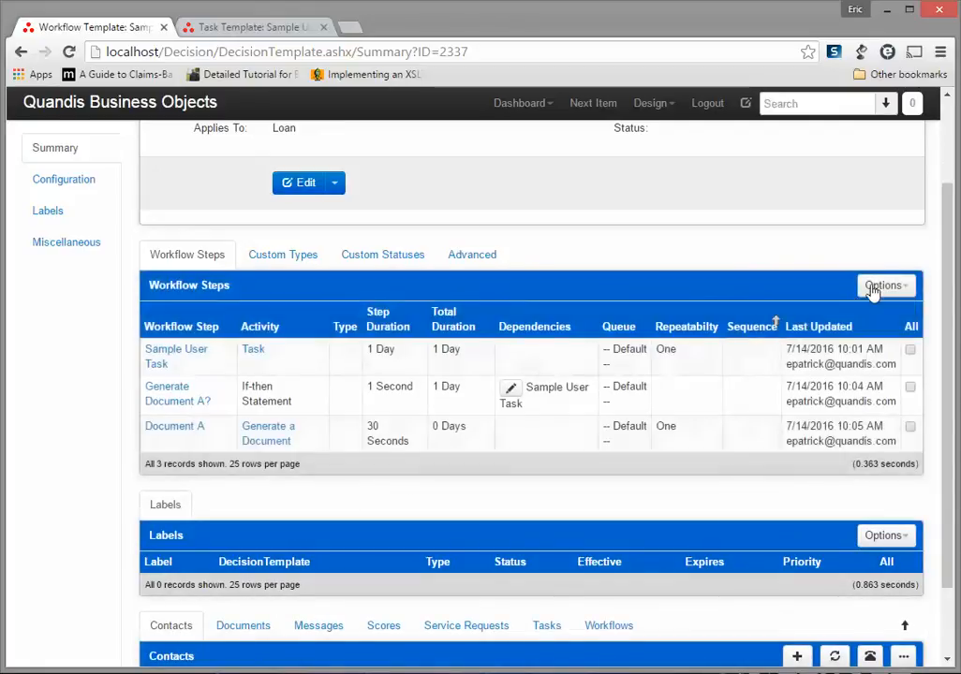
- Add a second document generation step named "Document B" and save it with the default settings
click(871, 289)
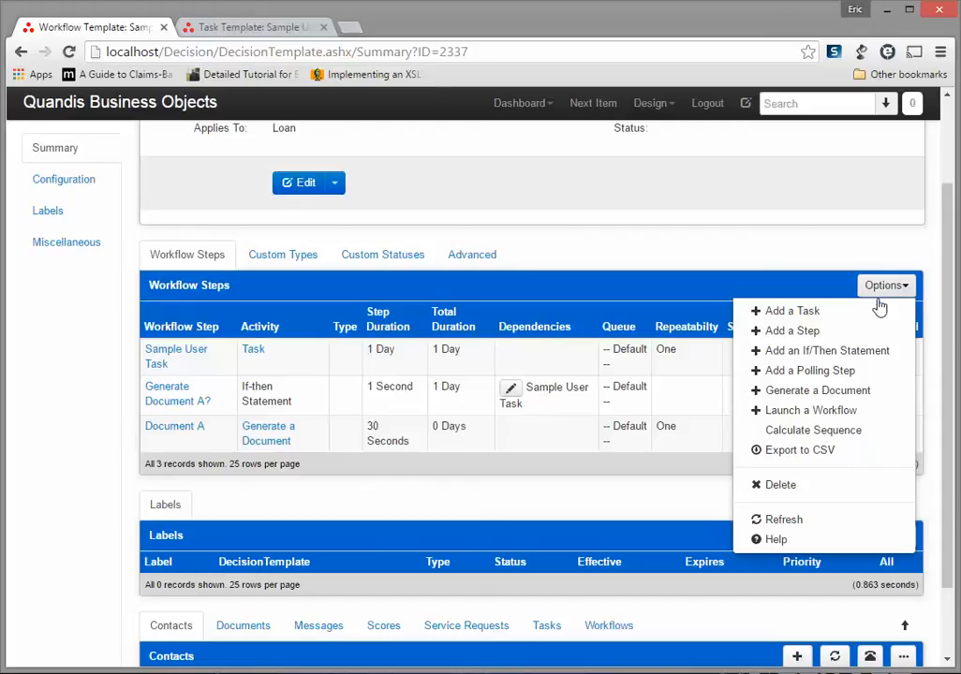
click(860, 393)
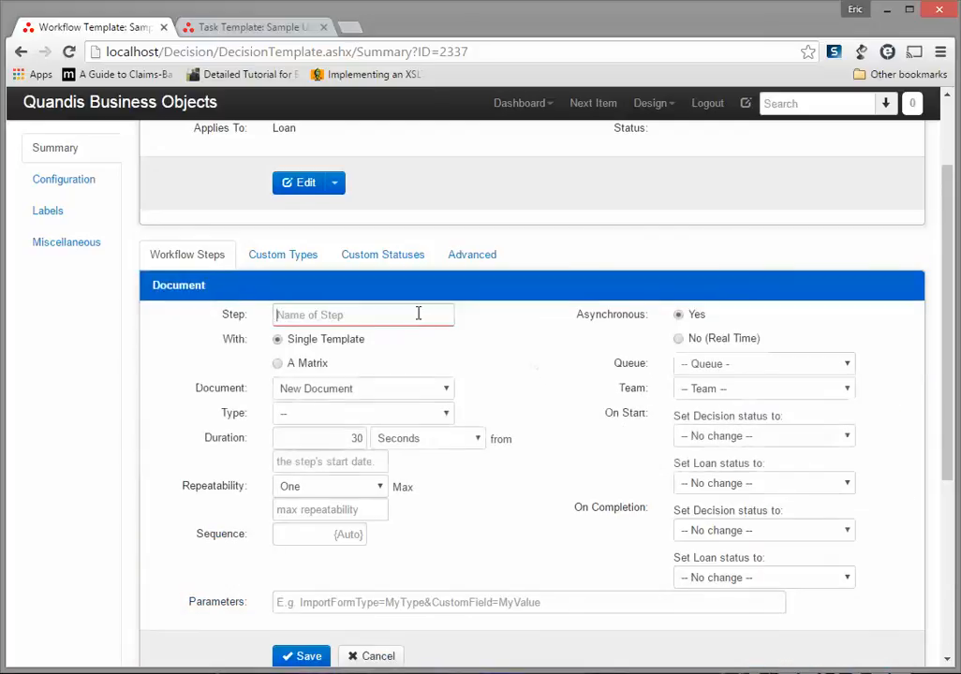
text(Document B)
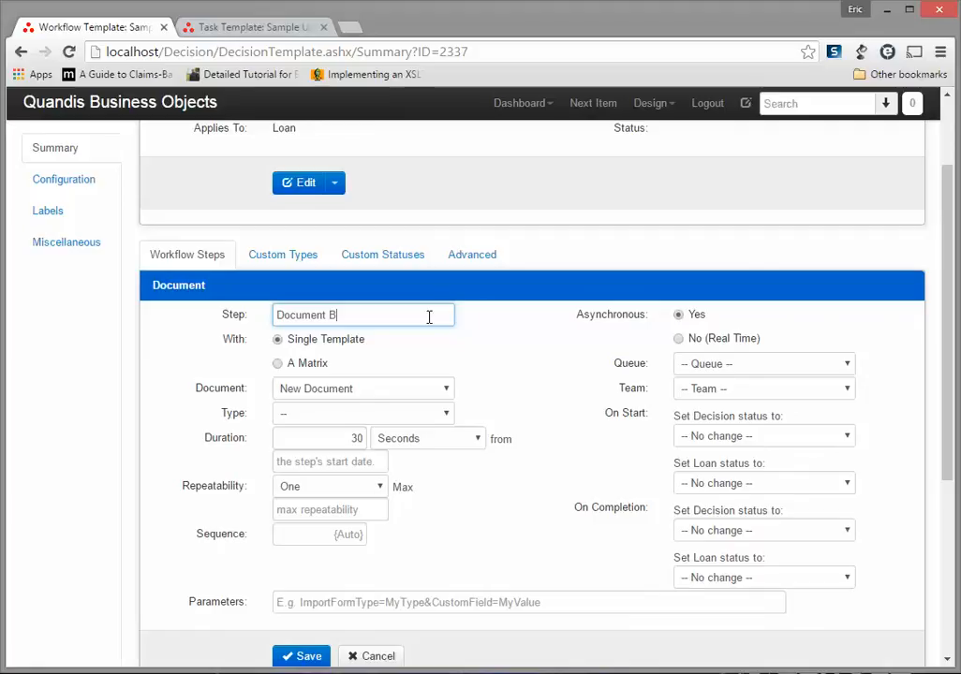
click(308, 656)
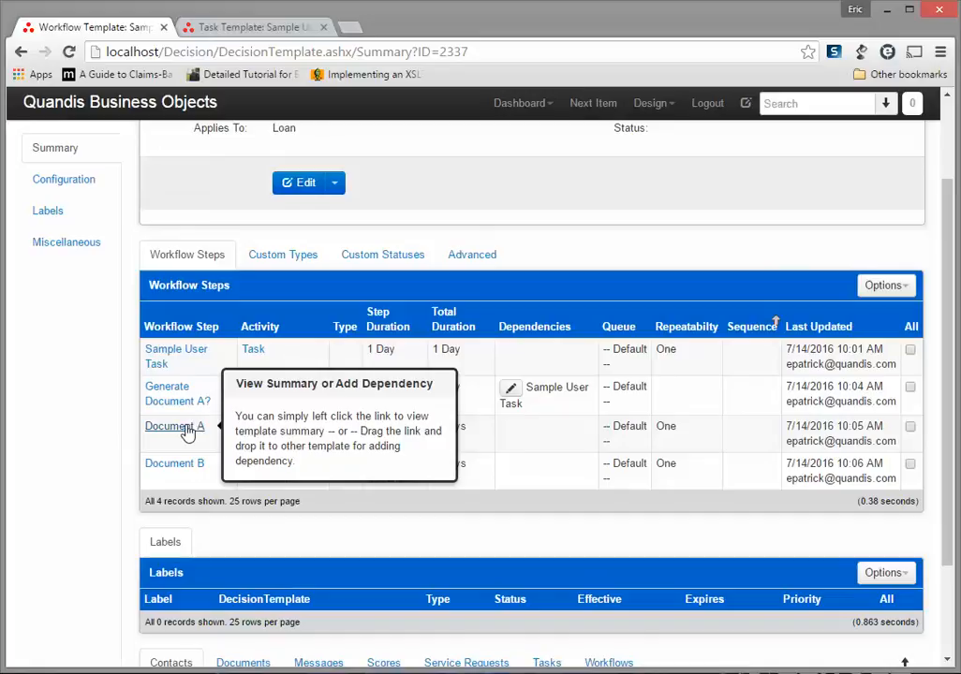
- Make both Document A and Document B dependent on the "Generate Document A?" step, confirming each dependency
drag(185, 436, 207, 391)
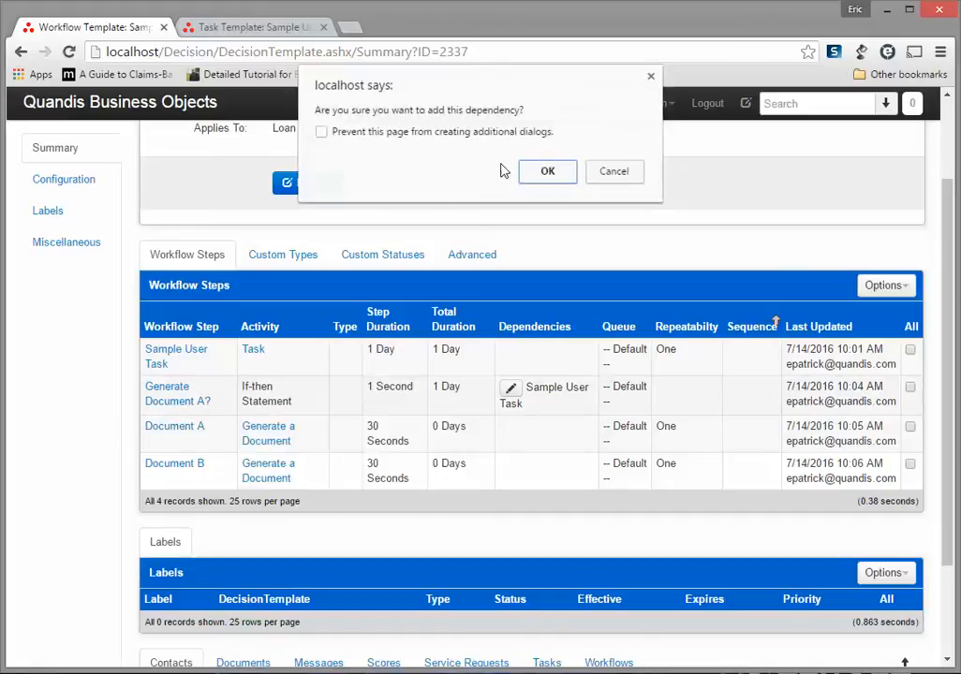
click(547, 178)
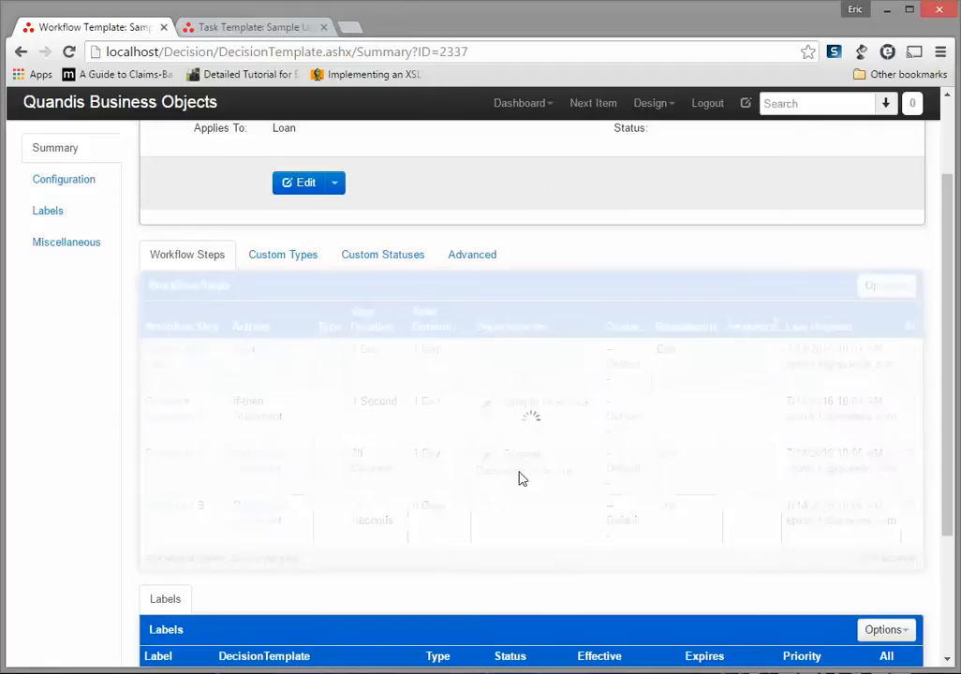
drag(183, 515, 197, 429)
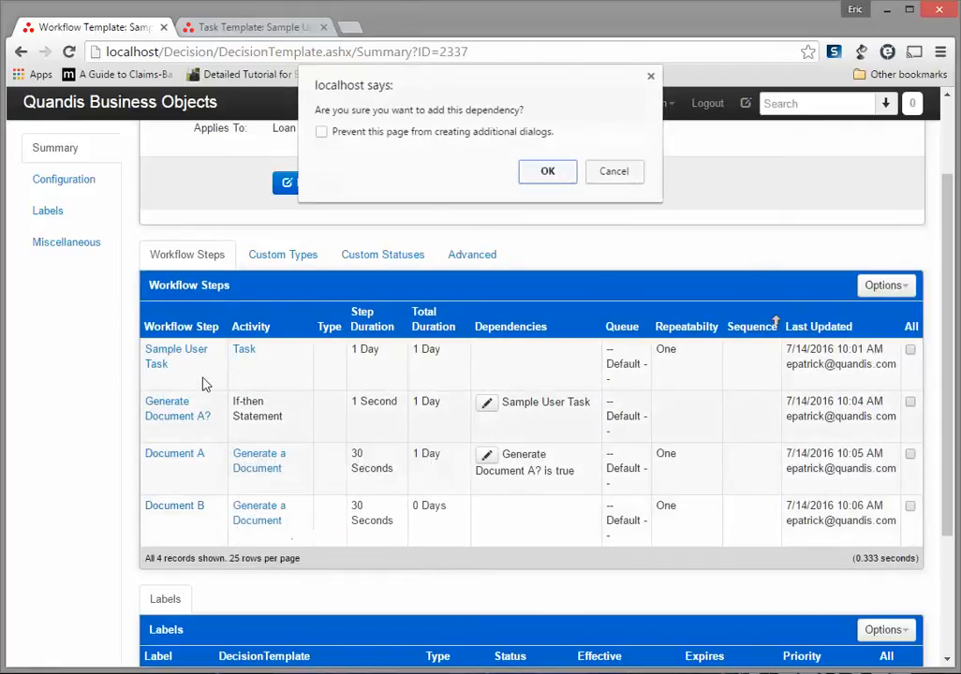
click(547, 178)
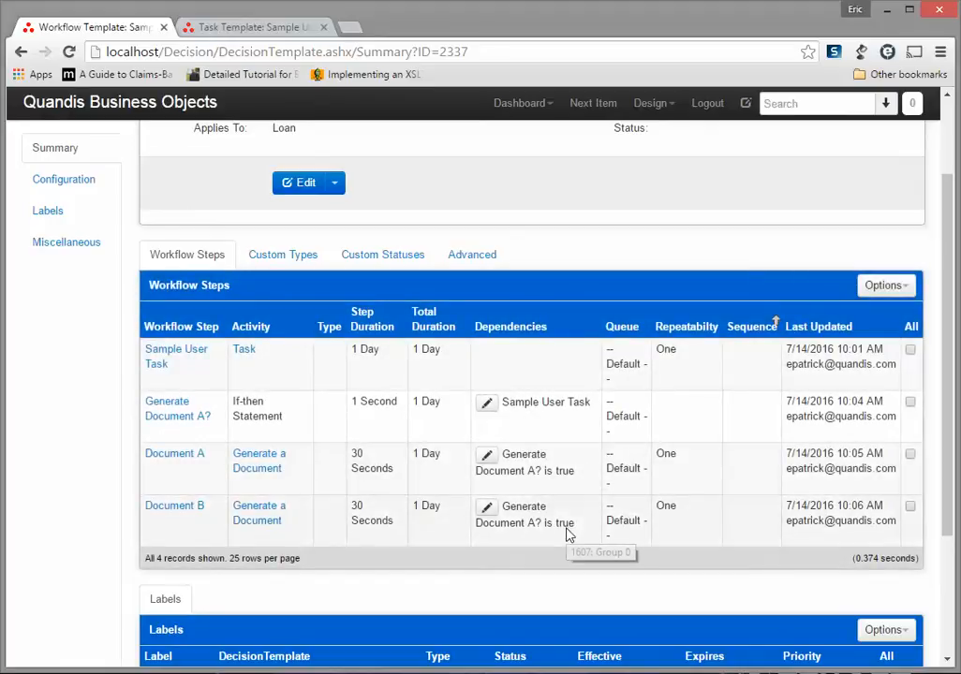
- Edit Document B's dependency so that it requires "Generate Document A?" to be false, and save it
click(487, 511)
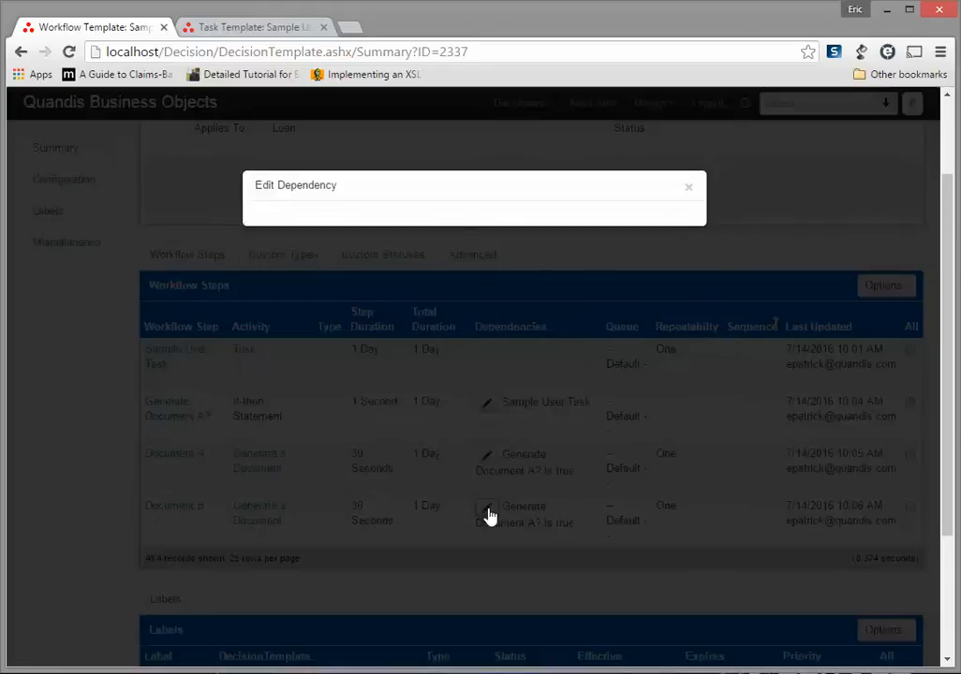
click(485, 263)
click(484, 292)
click(426, 339)
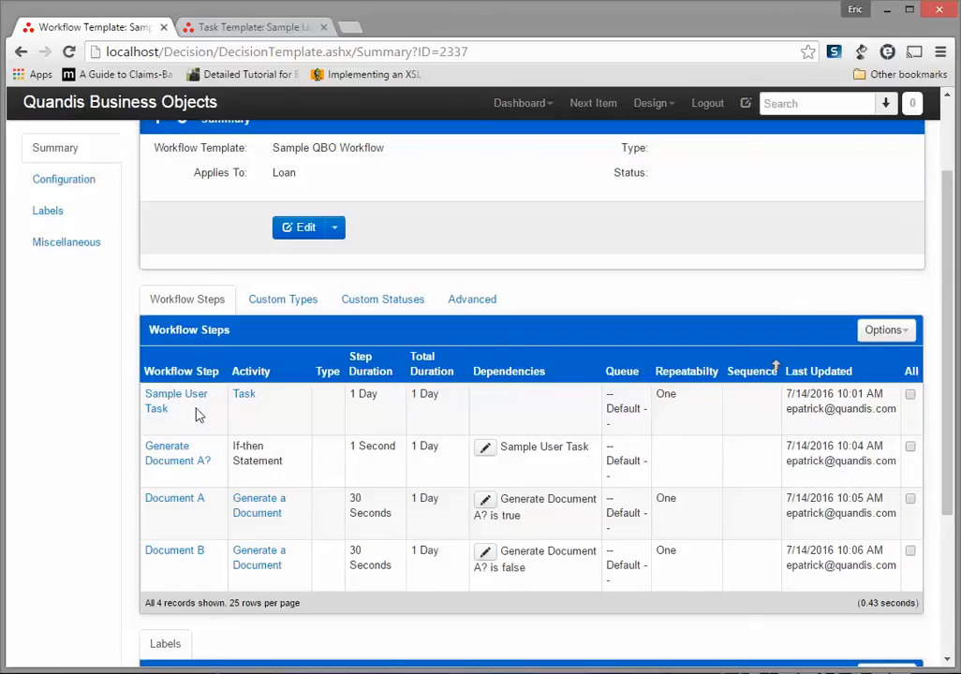
scroll(192, 403, down, 1)
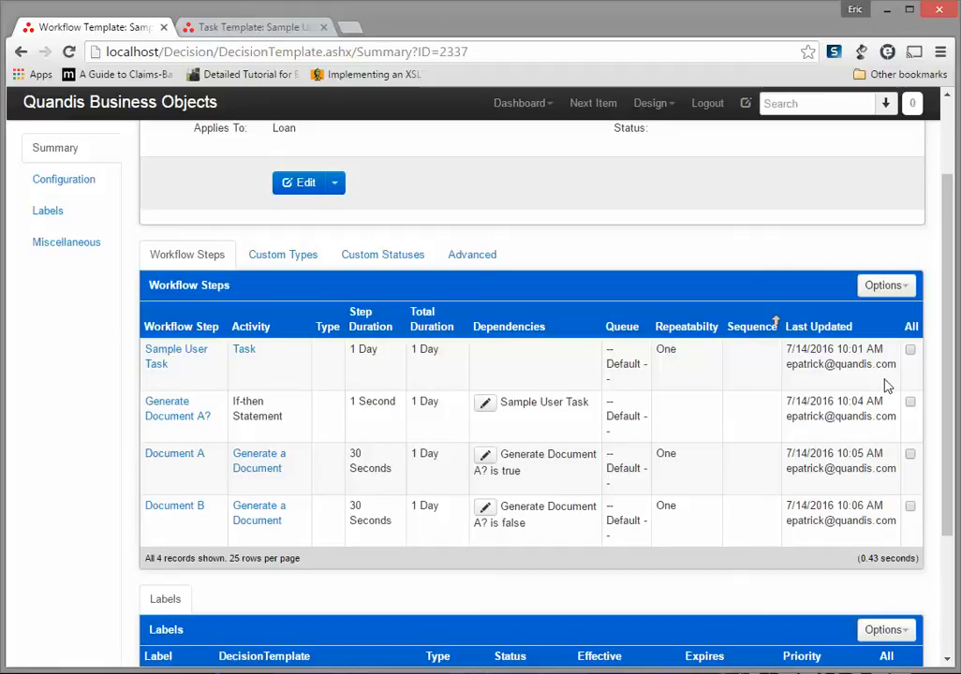
- Add a general step to the workflow and name it "Email Notification"
click(886, 287)
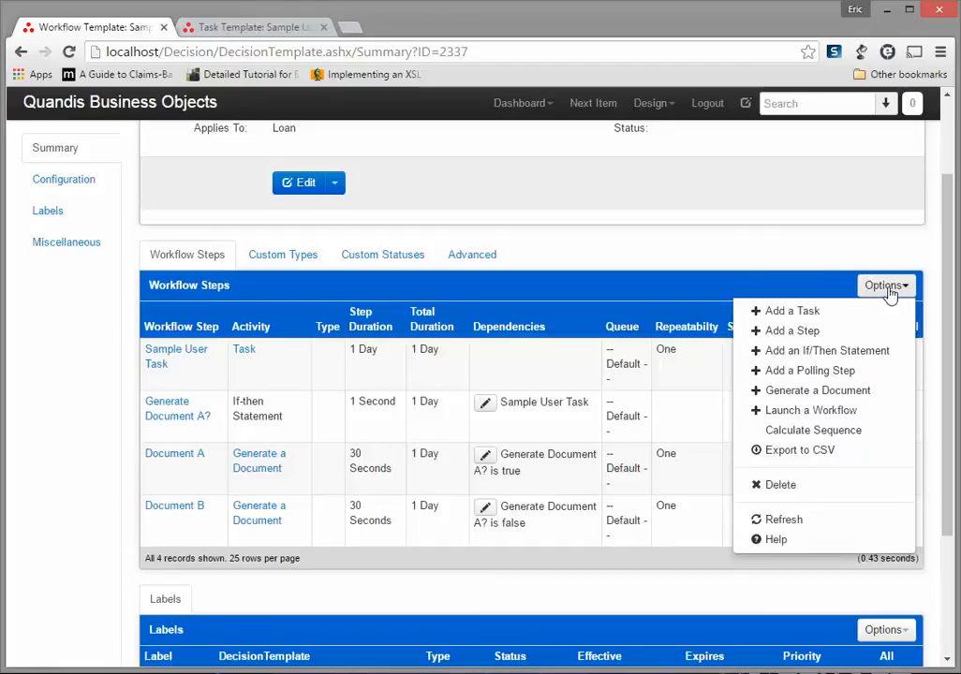
click(892, 293)
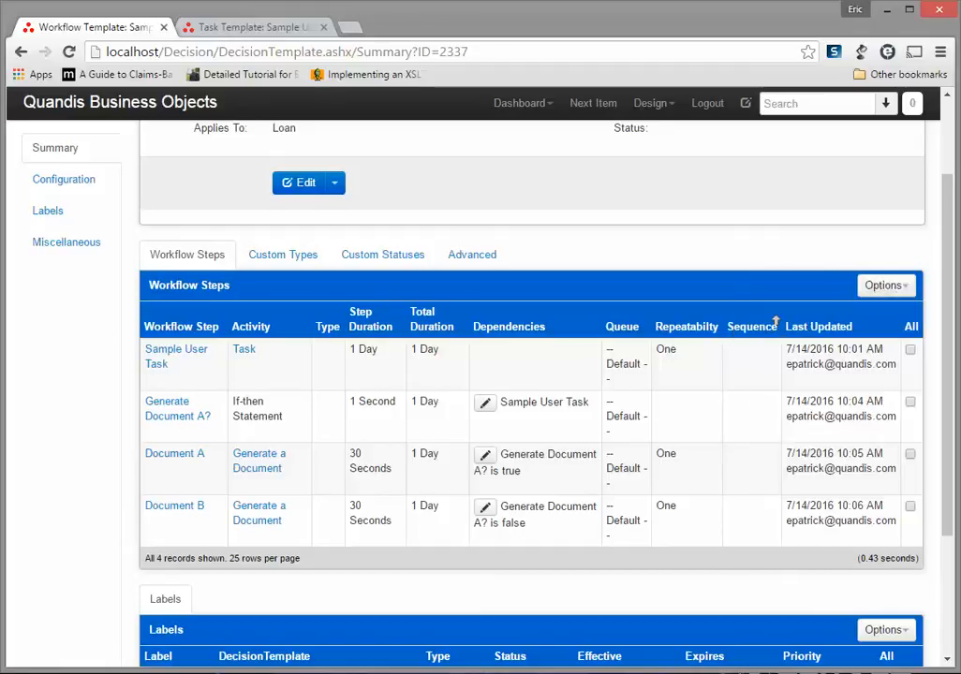
scroll(473, 276, down, 1)
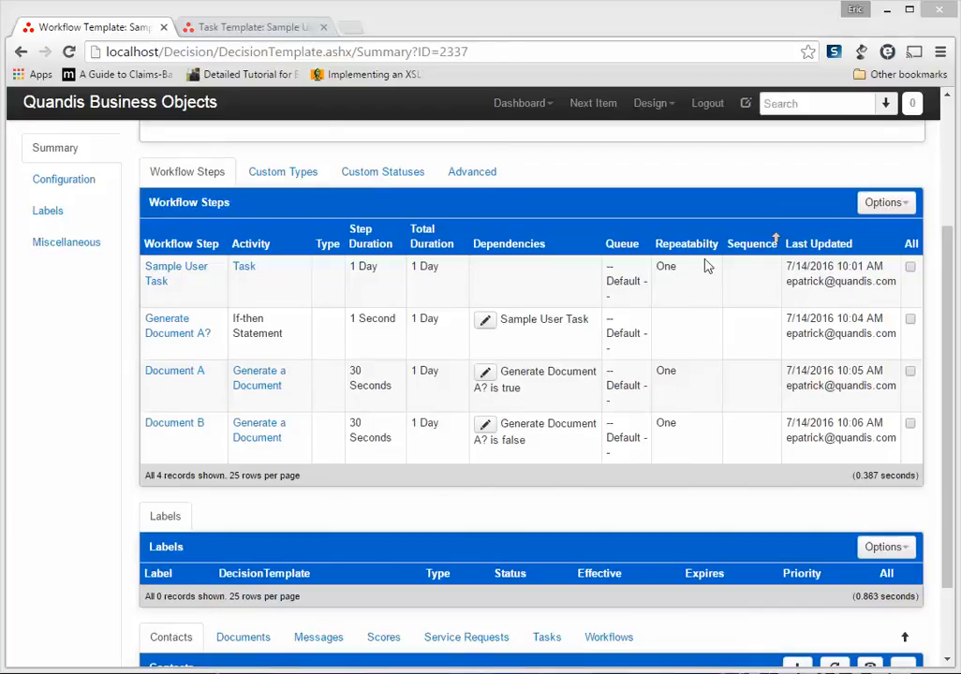
click(894, 204)
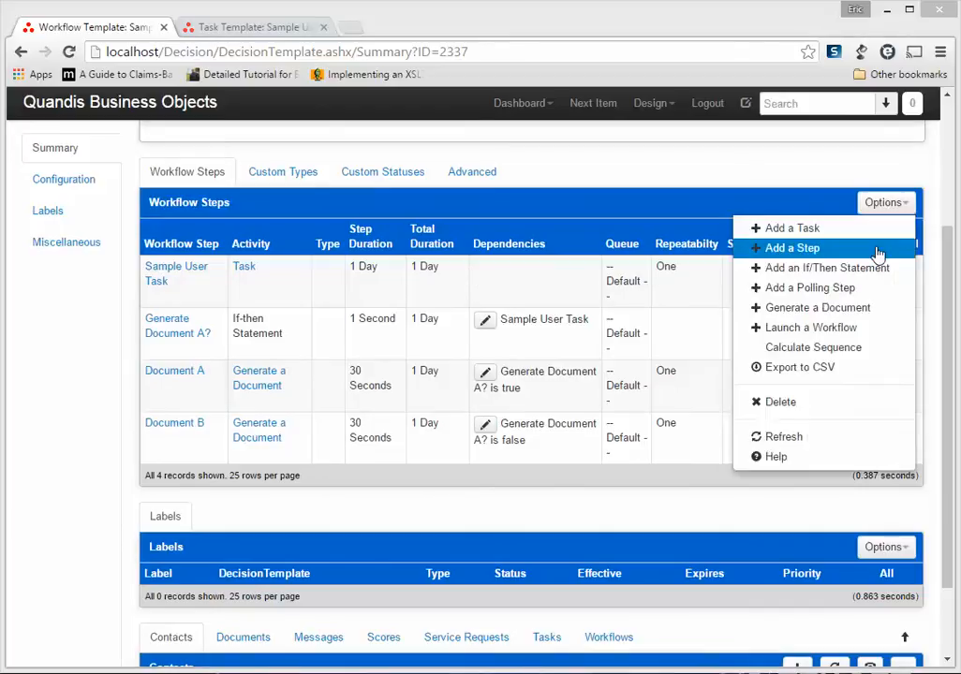
click(877, 250)
click(379, 230)
text(Ema)
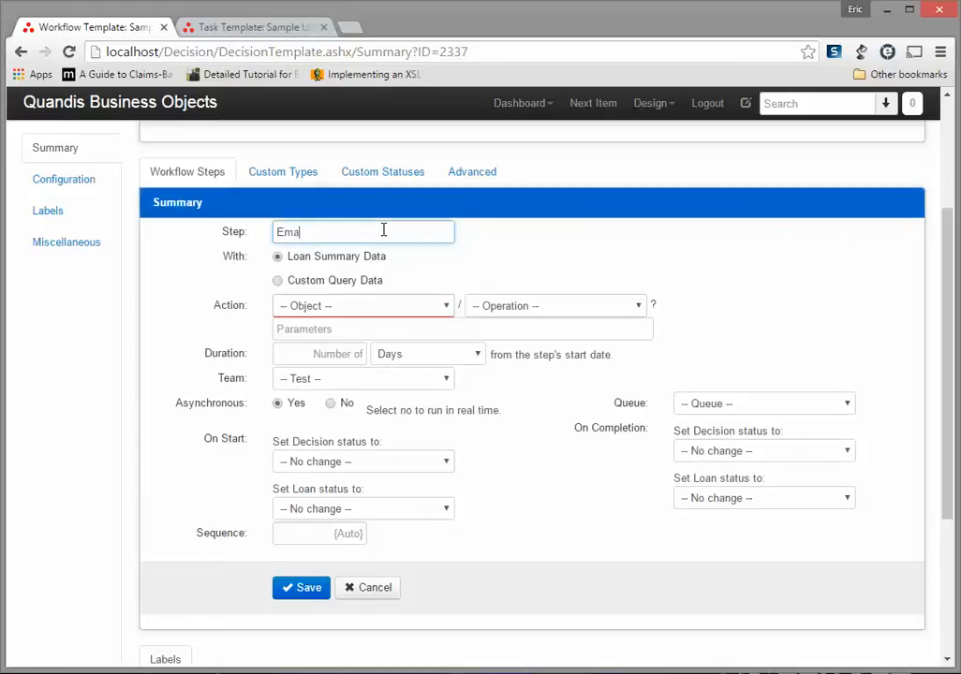
text(il Notification)
- Set the Email Notification step's action to the Message object with the Send operation
click(433, 305)
text(me)
key(Return)
text(se)
key(Up)
key(m)
key(Tab)
key(s)
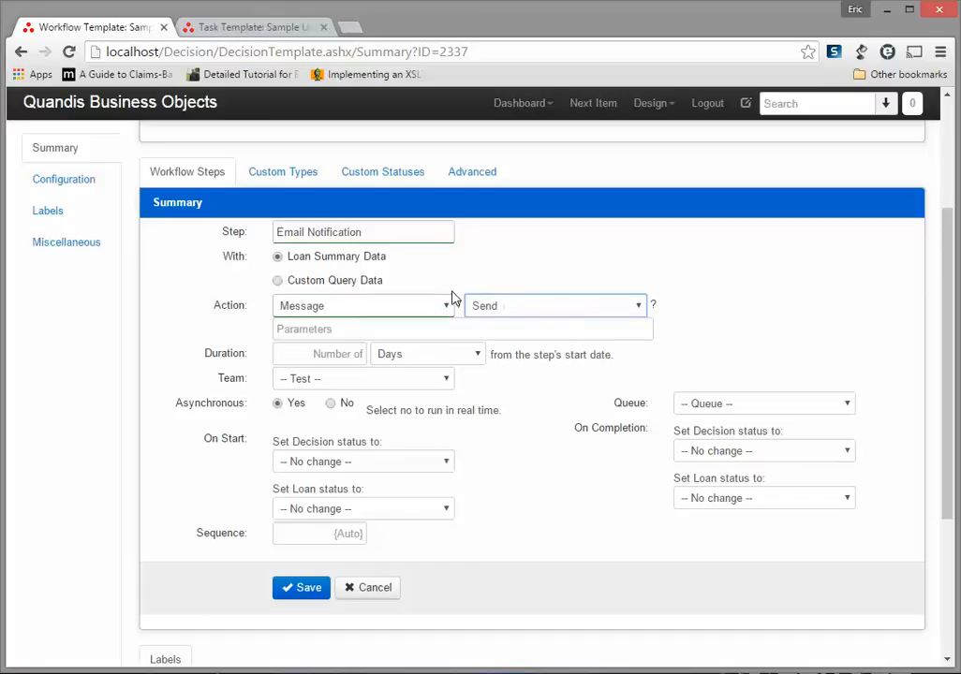
- Fill in the action parameters with To= the recipient's e-mail address and &Subject={Loan} Sample Document Generated
key(Tab)
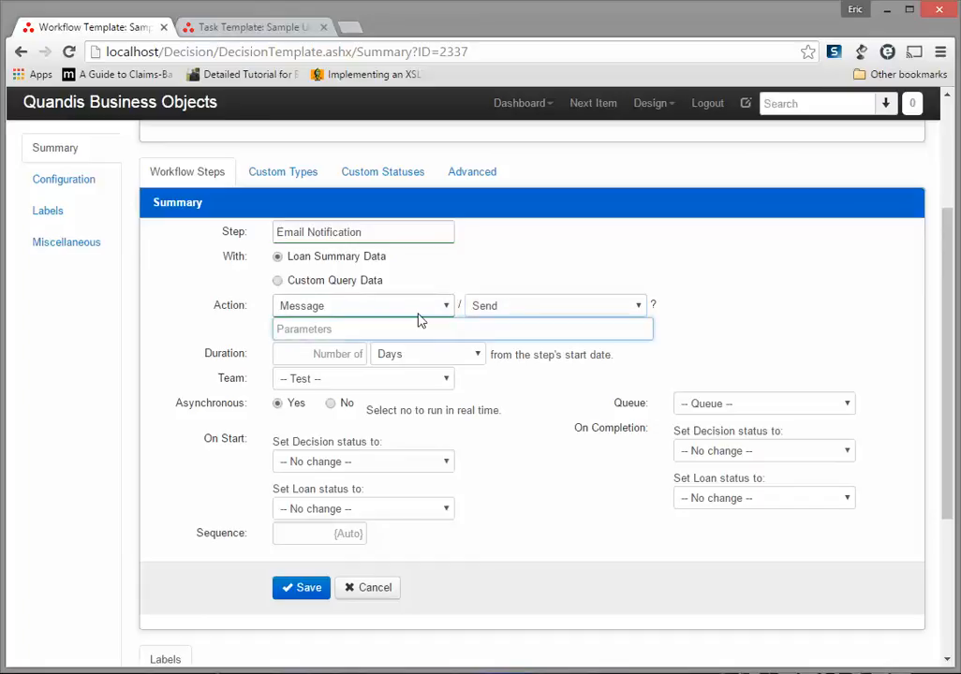
key(ctrl+v)
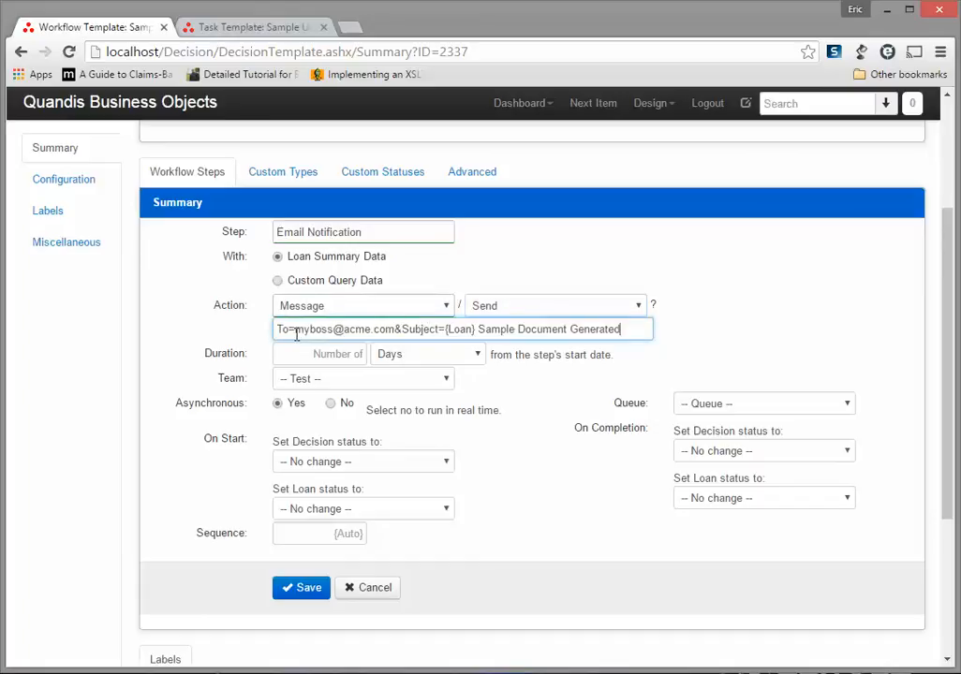
drag(295, 329, 626, 330)
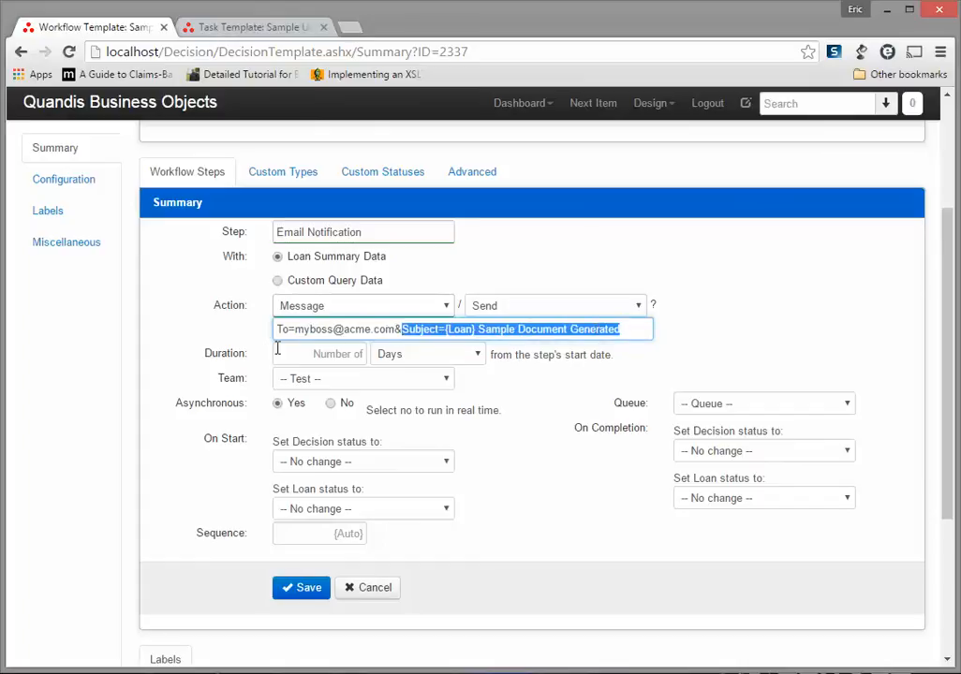
- Set the Email Notification step's duration to 1 Minutes and save the step
click(356, 352)
text(1)
click(478, 355)
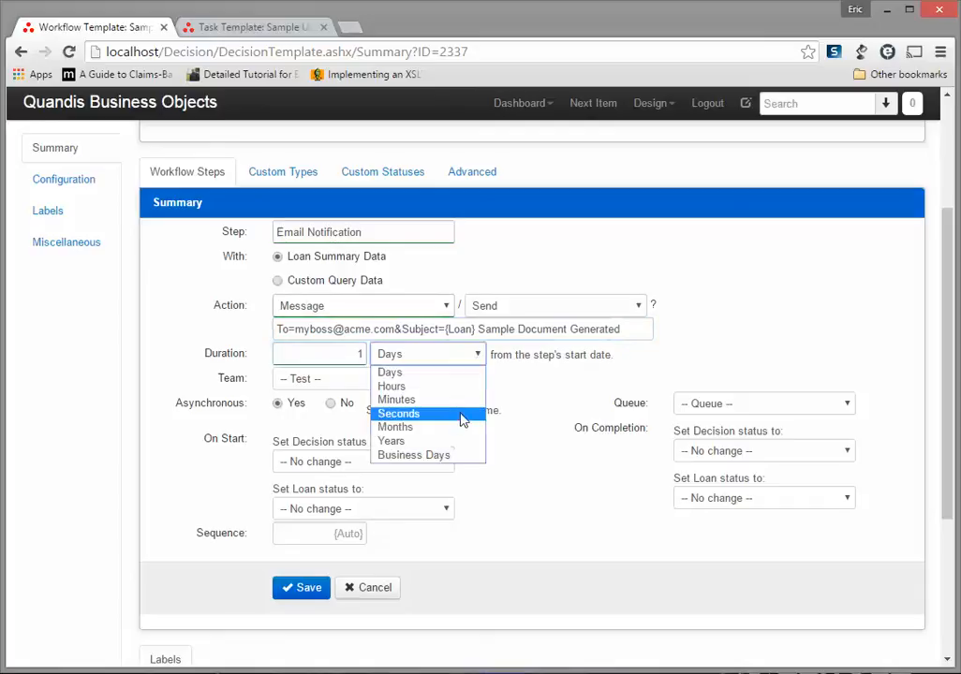
click(461, 400)
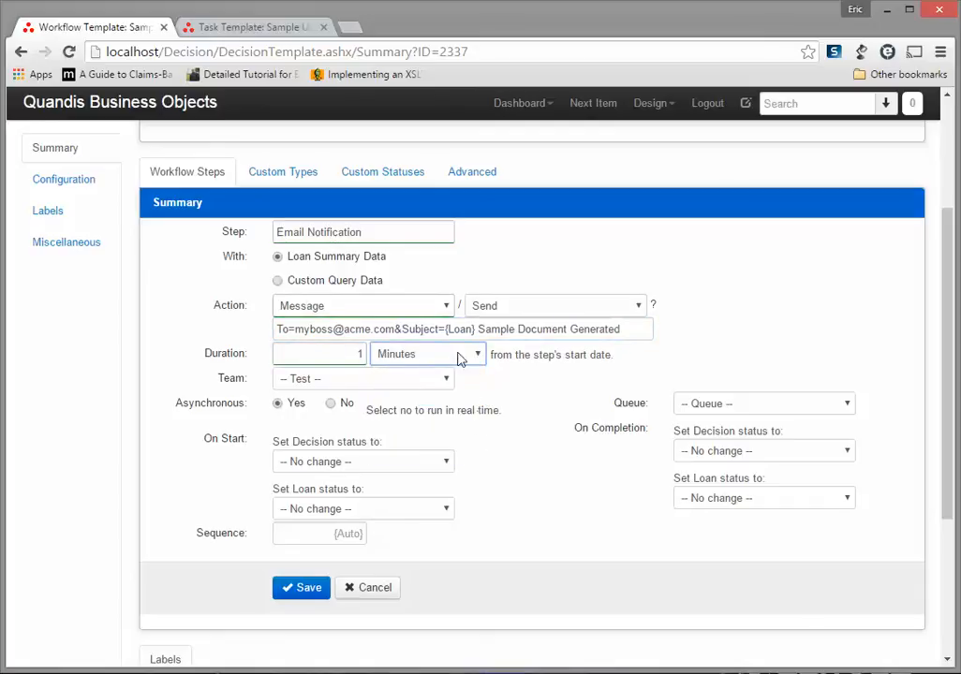
drag(446, 329, 475, 327)
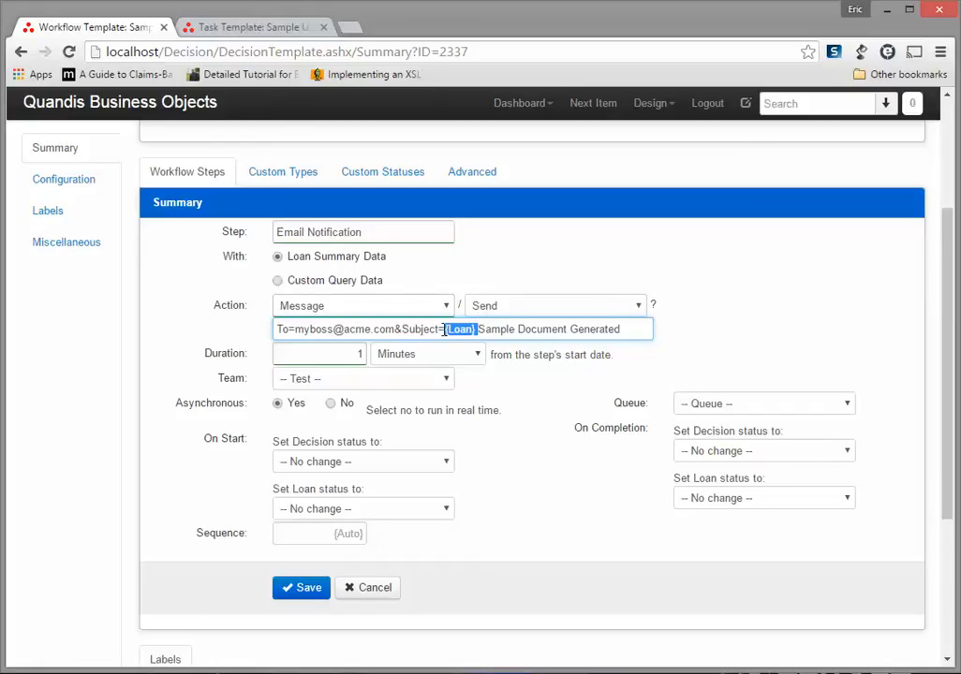
drag(444, 329, 477, 330)
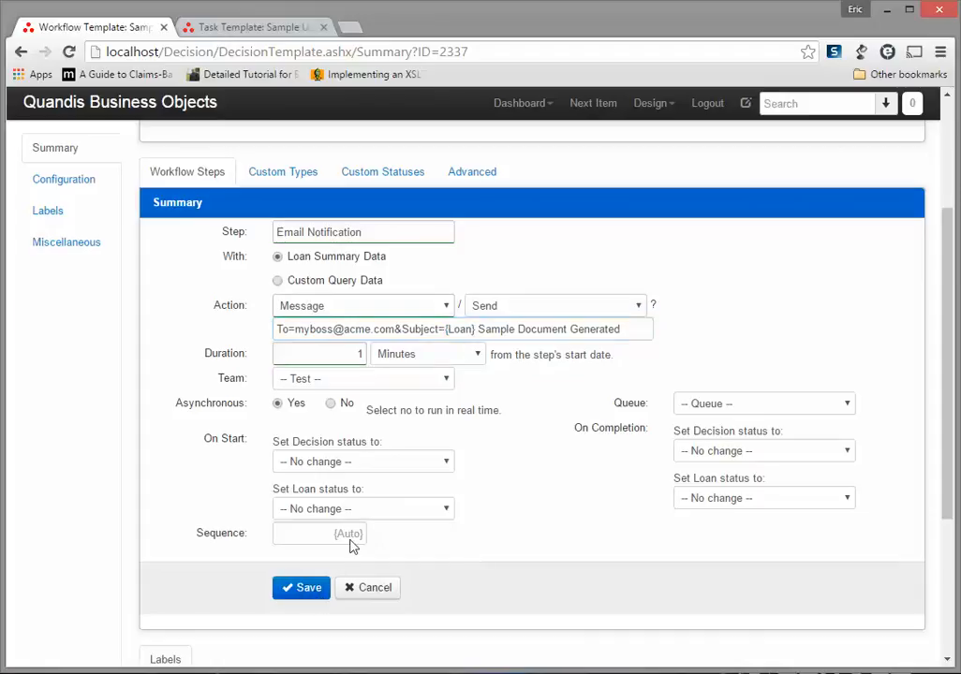
click(304, 589)
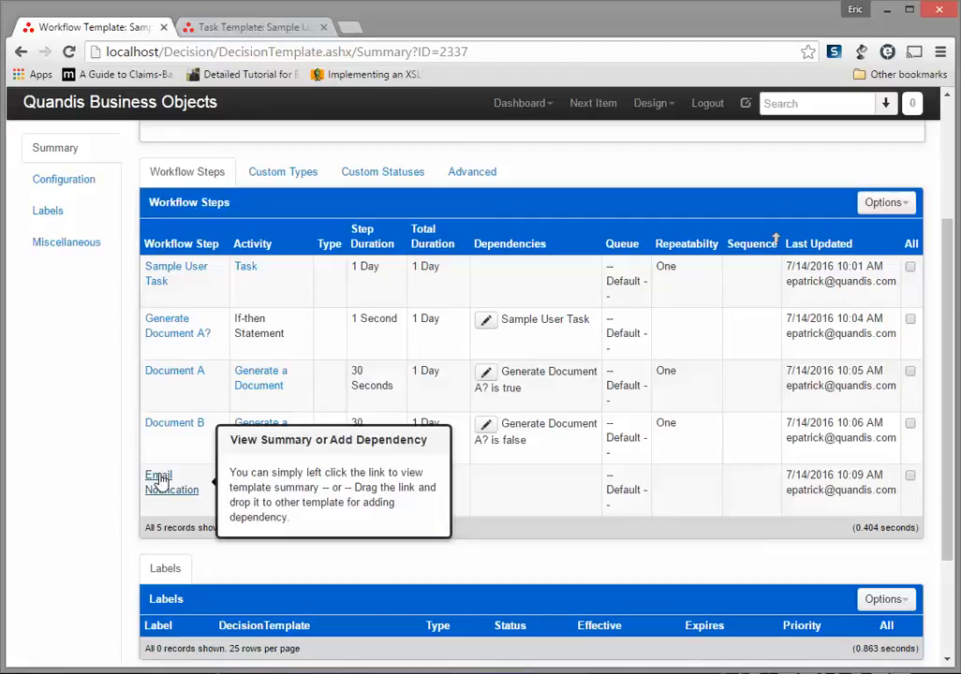
- Make the Email Notification step dependent on both Document A and Document B, confirming each dependency
drag(159, 480, 179, 389)
click(548, 172)
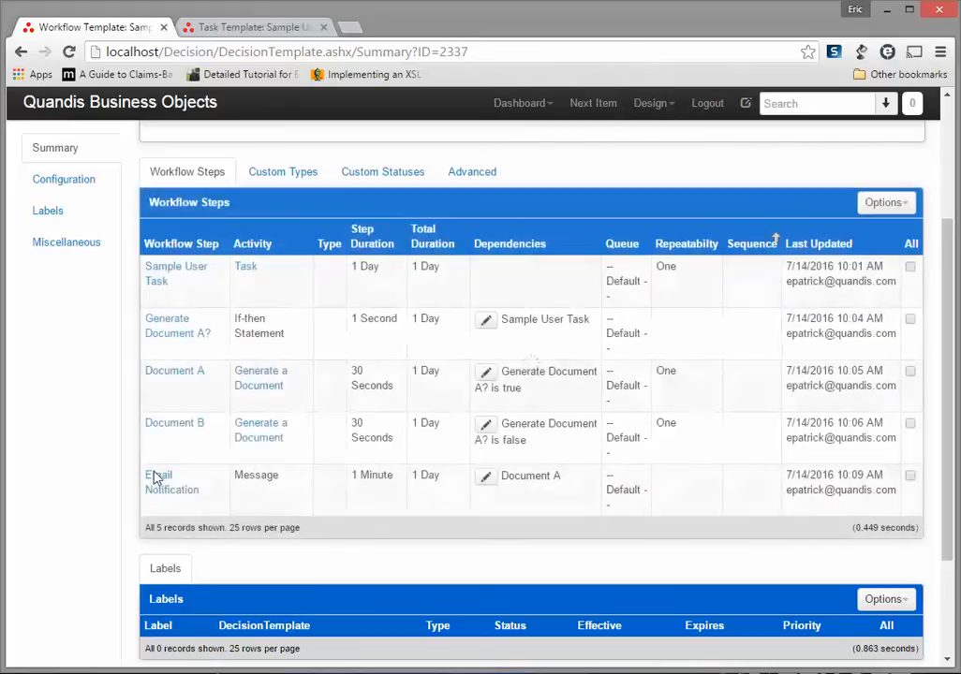
drag(162, 482, 176, 442)
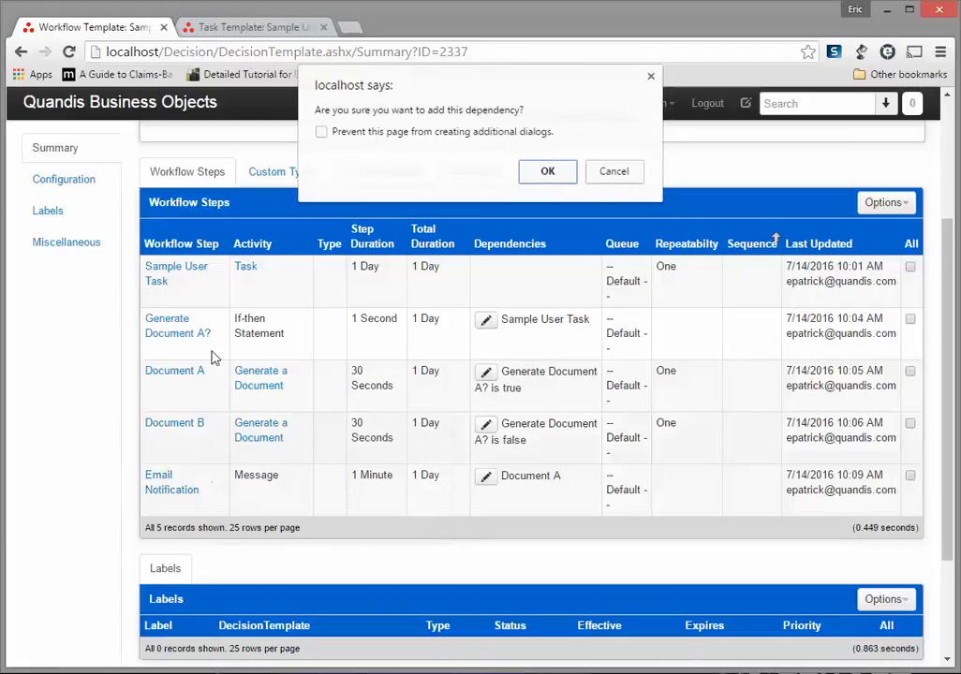
click(548, 176)
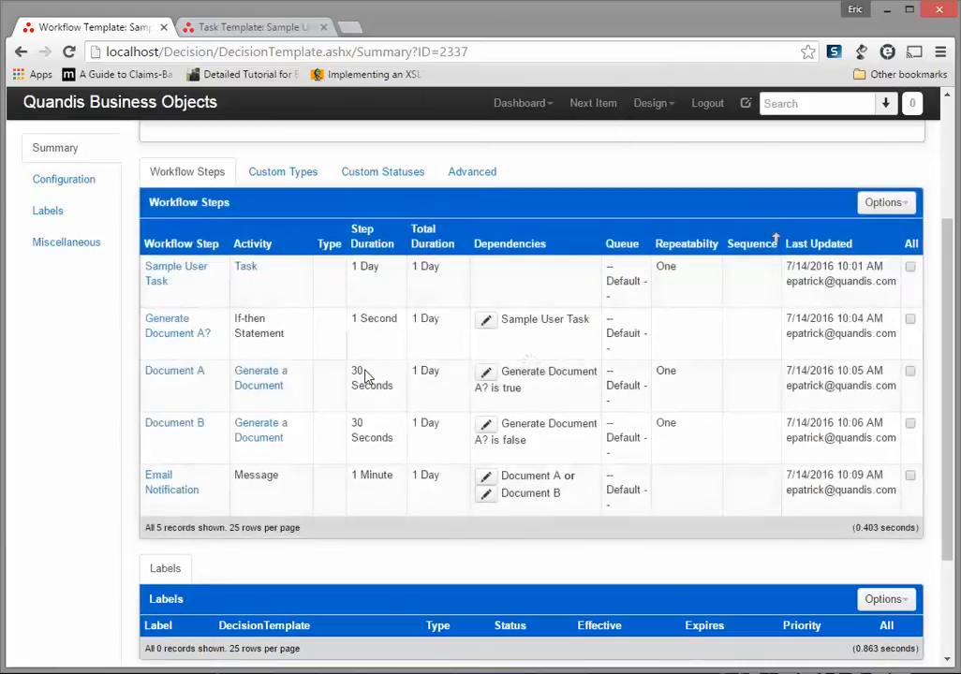